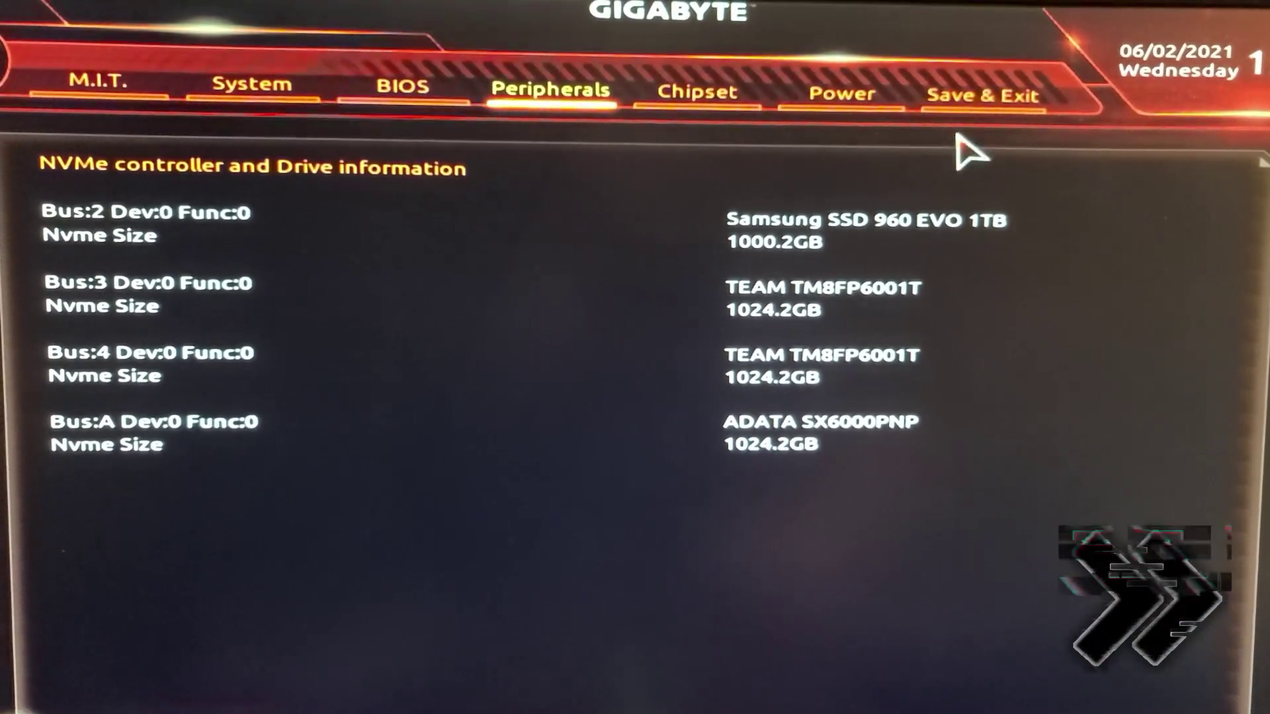
# Save the Gigabyte BIOS changes with Save & Exit Setup, confirming Yes to reboot into Windows
pyautogui.click(966, 101)
pyautogui.click(334, 173)
pyautogui.click(599, 451)
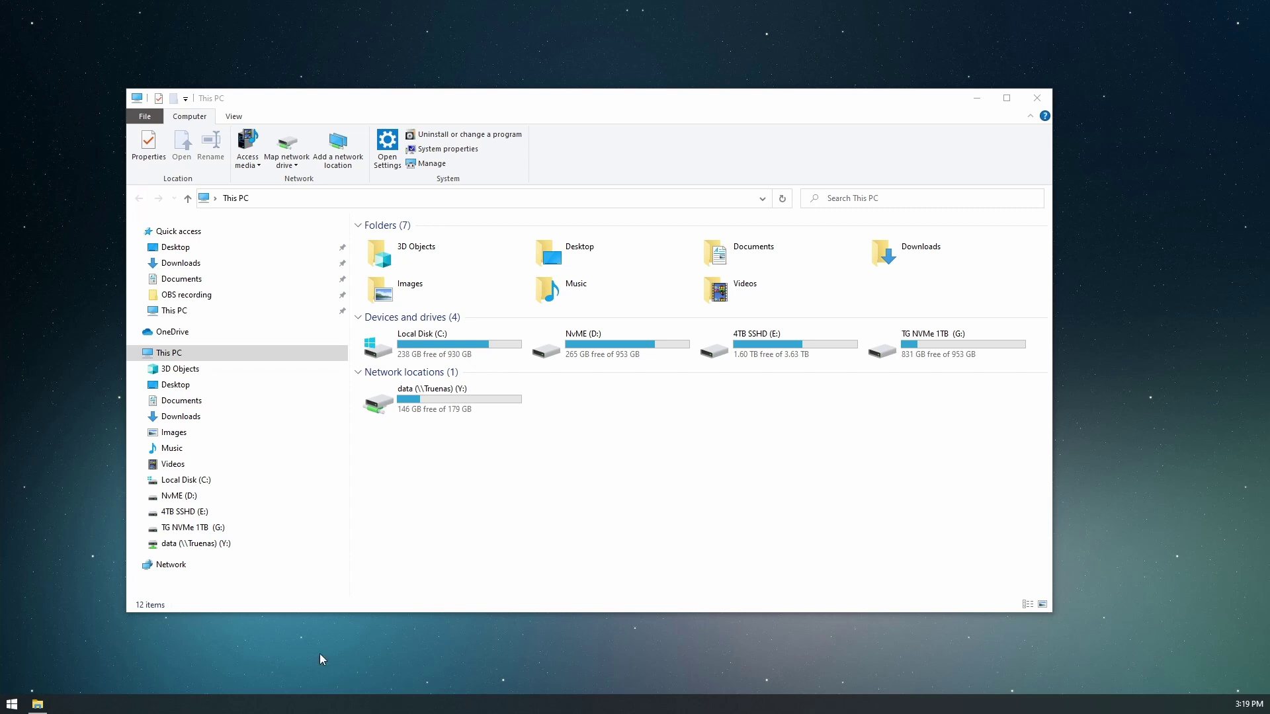
# Select the TG NVMe 1TB (G:) drive, then launch Disk Management from the Win+X menu
pyautogui.click(948, 357)
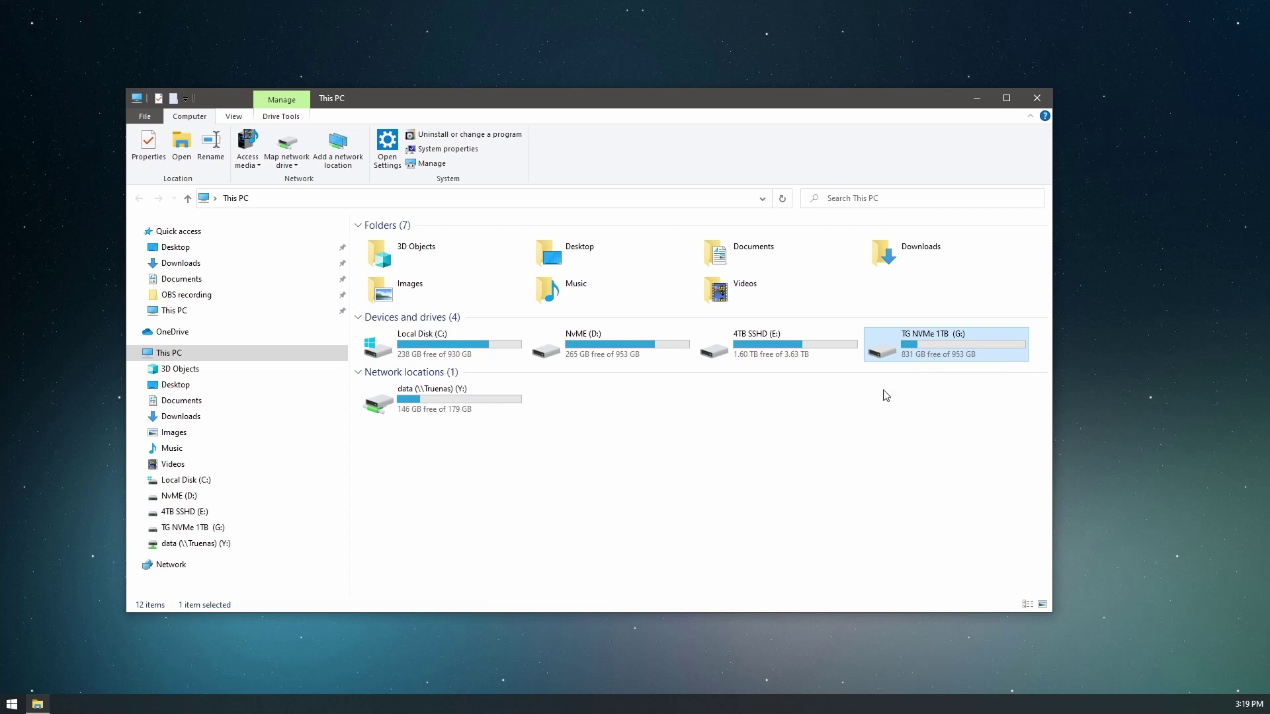
pyautogui.rightClick(19, 704)
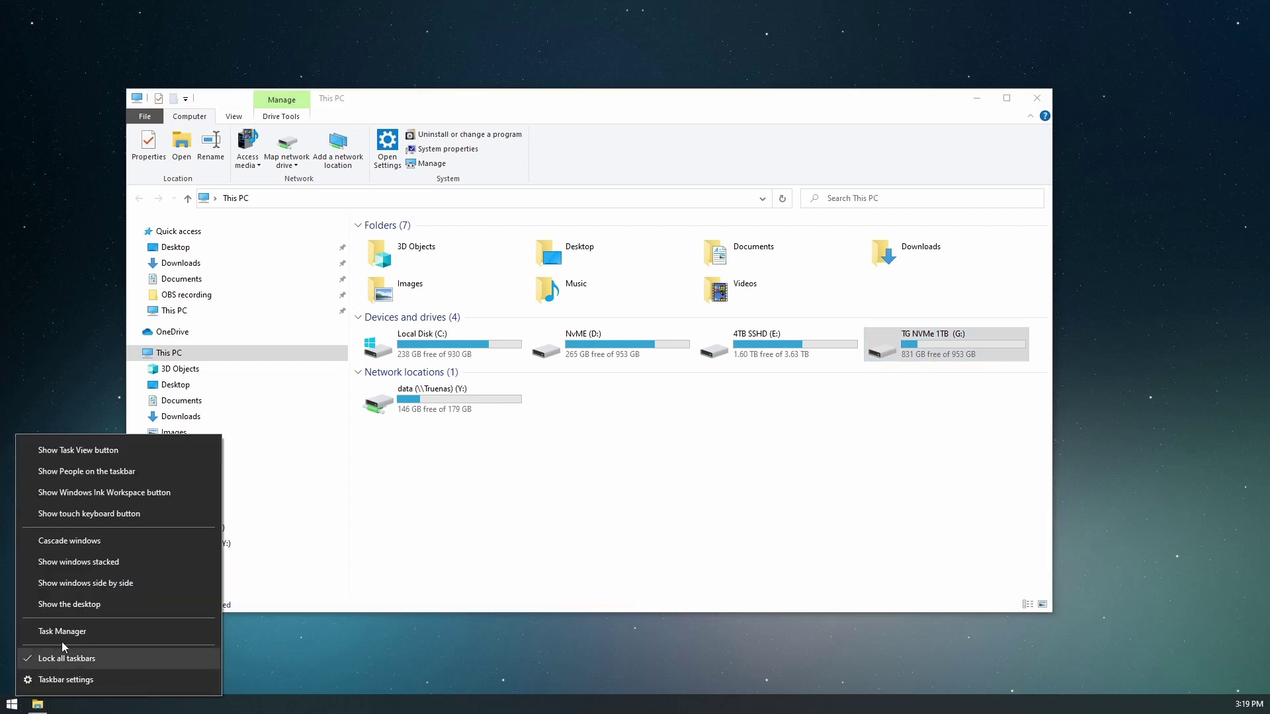
pyautogui.click(377, 633)
pyautogui.rightClick(18, 706)
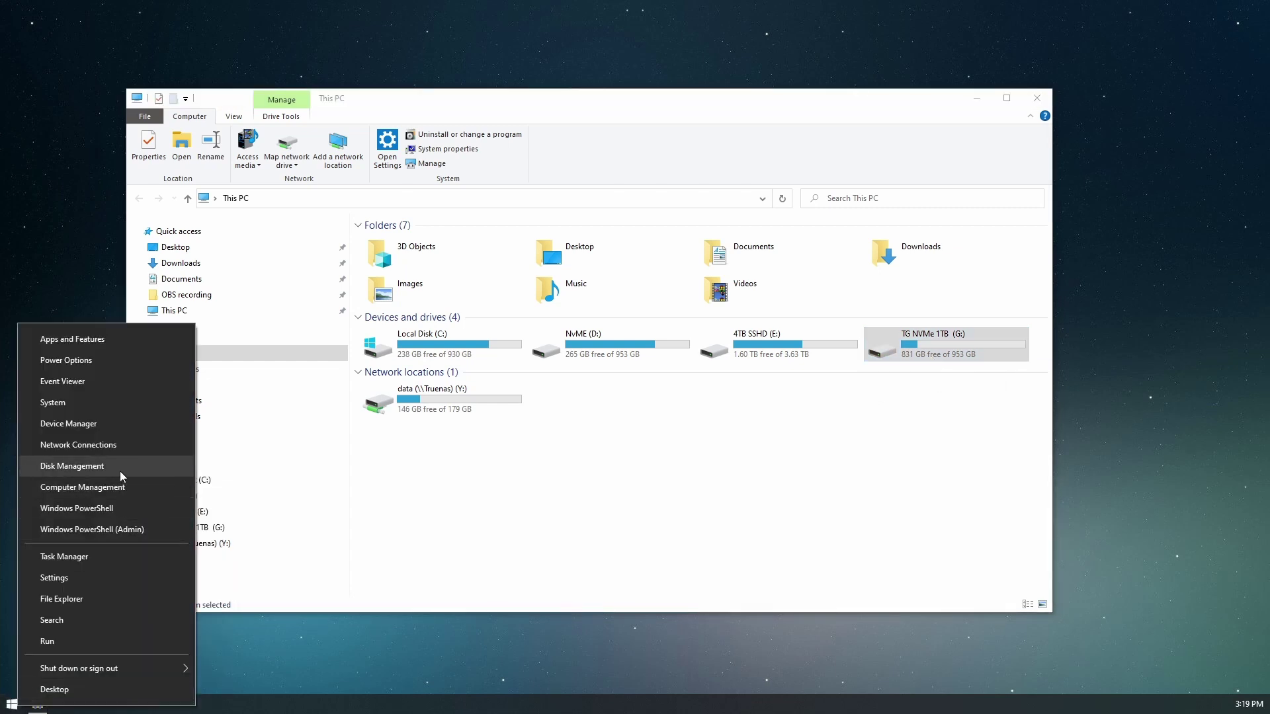
pyautogui.click(121, 475)
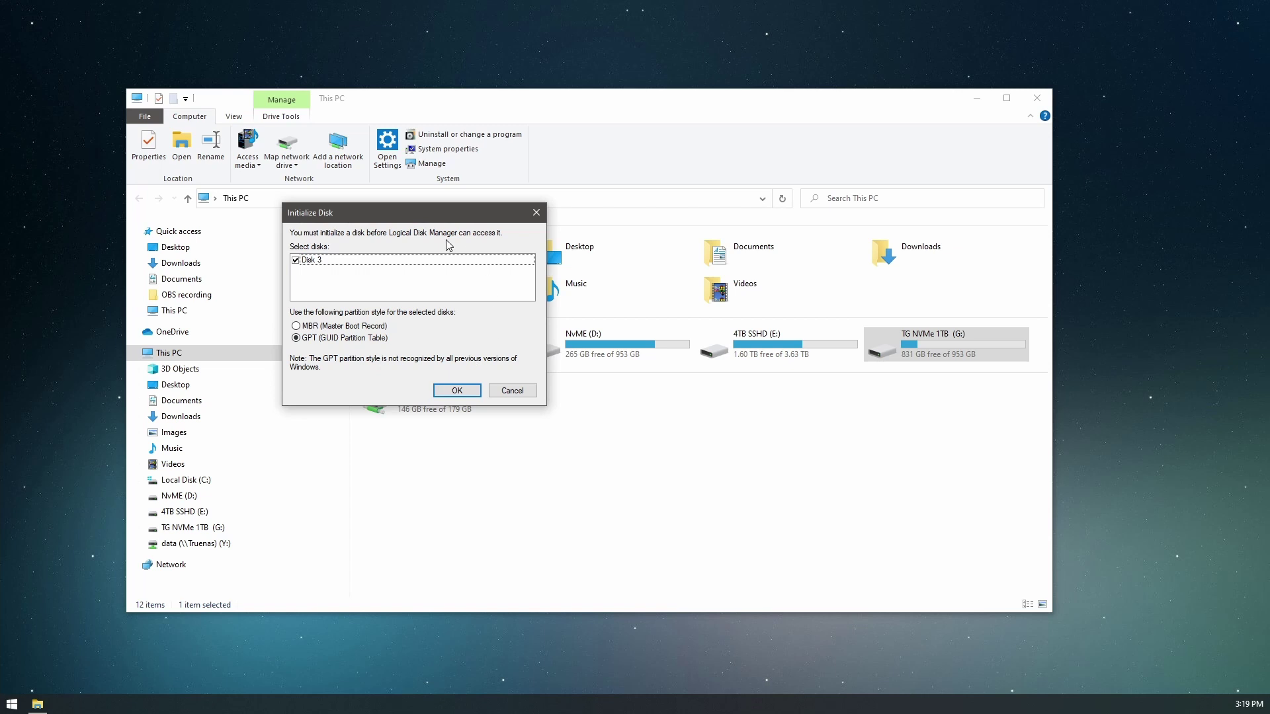
# Initialize Disk 3 as GPT and start a New Simple Volume on its unallocated space
pyautogui.click(457, 391)
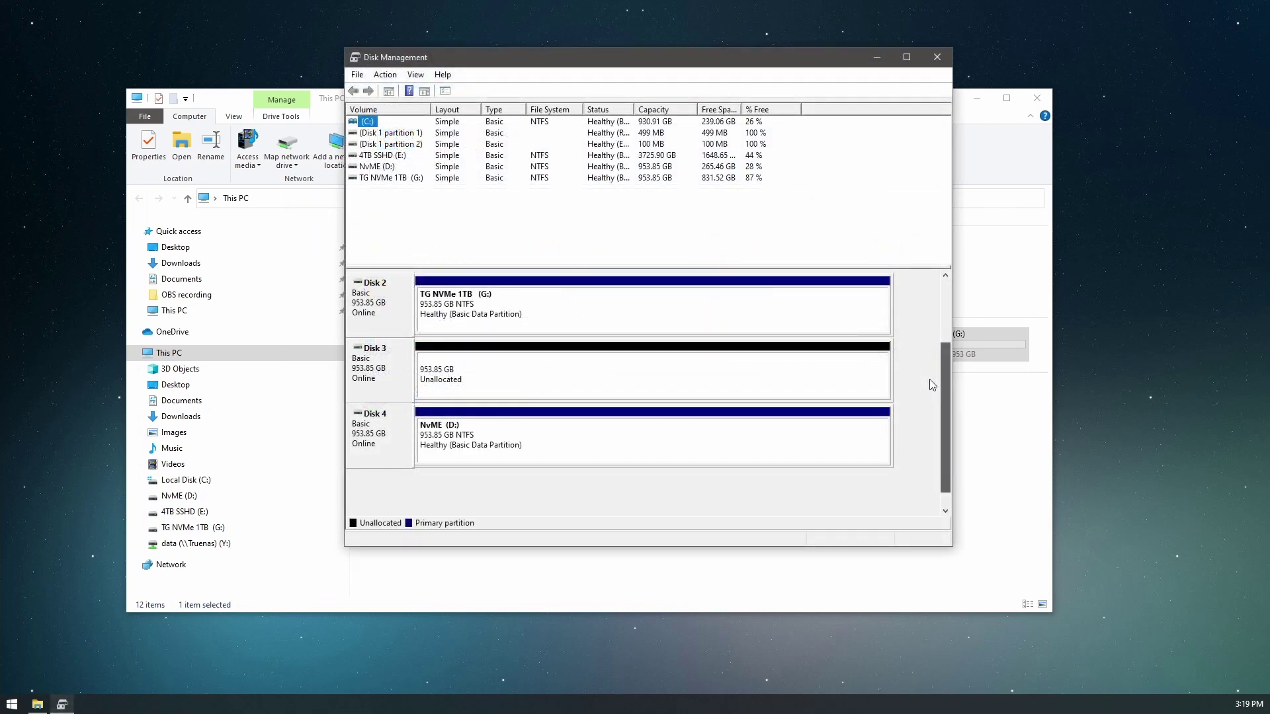
pyautogui.click(390, 372)
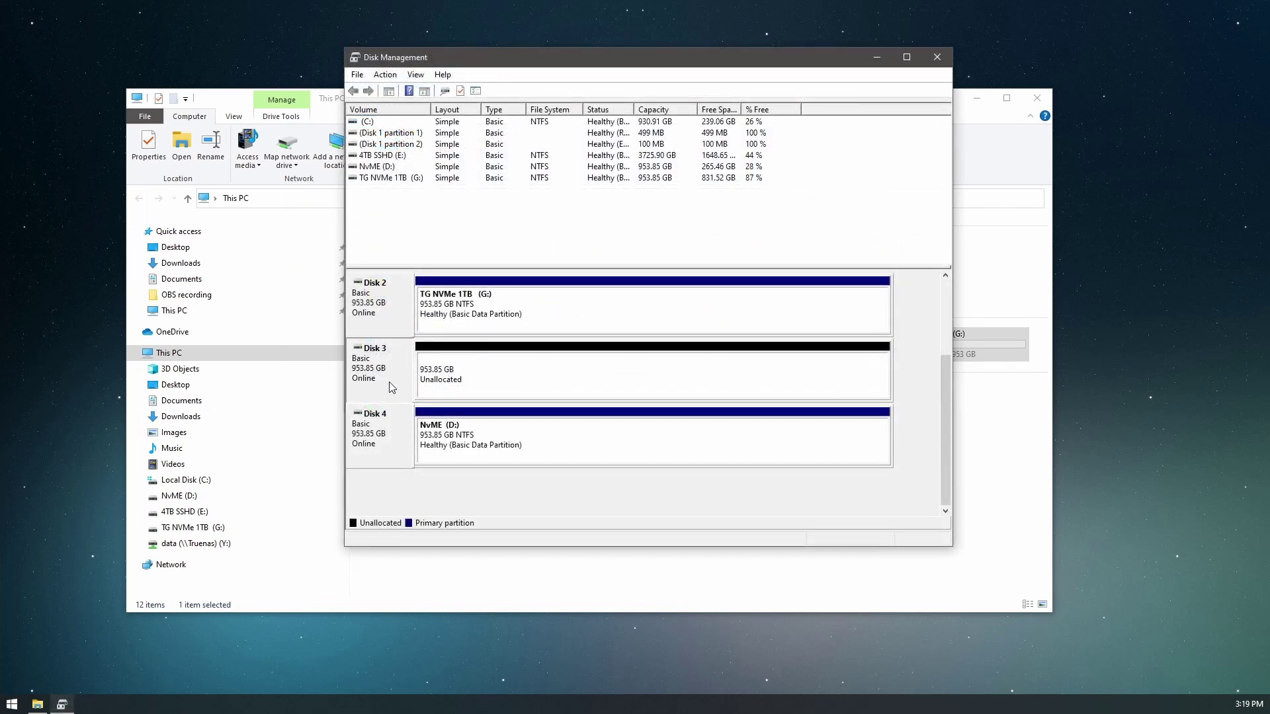
pyautogui.click(473, 390)
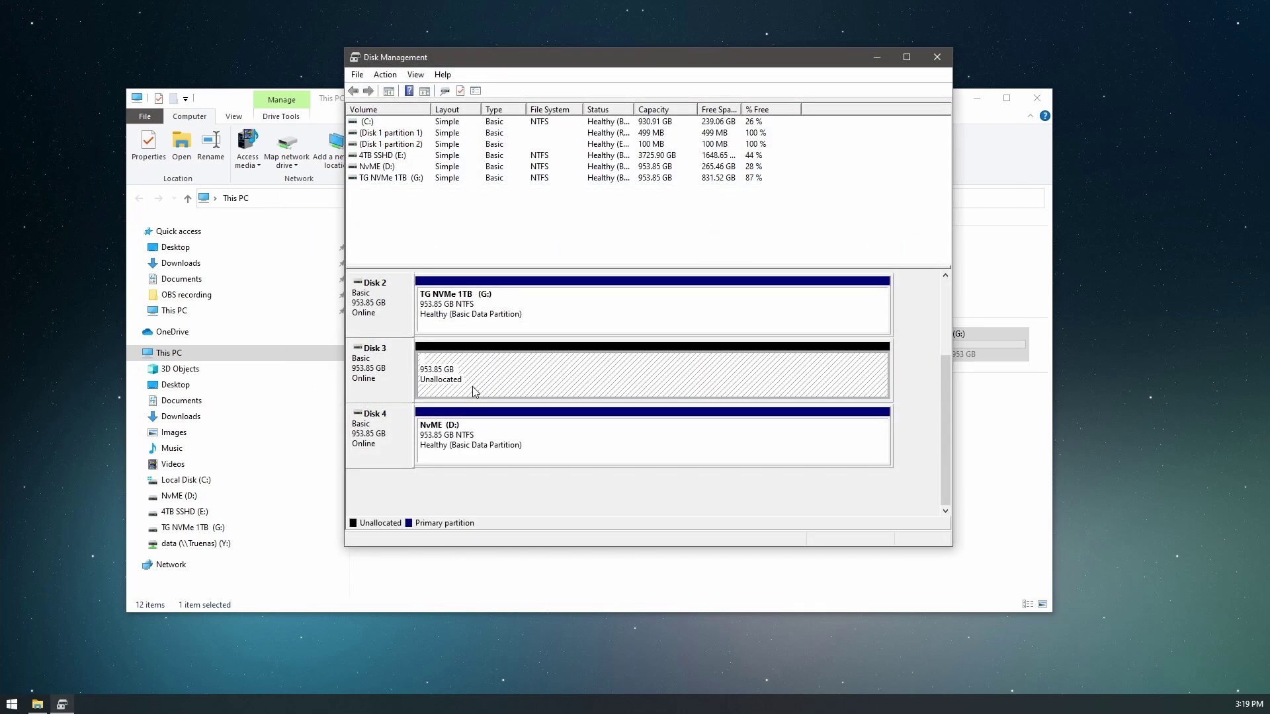
pyautogui.rightClick(520, 370)
pyautogui.click(570, 372)
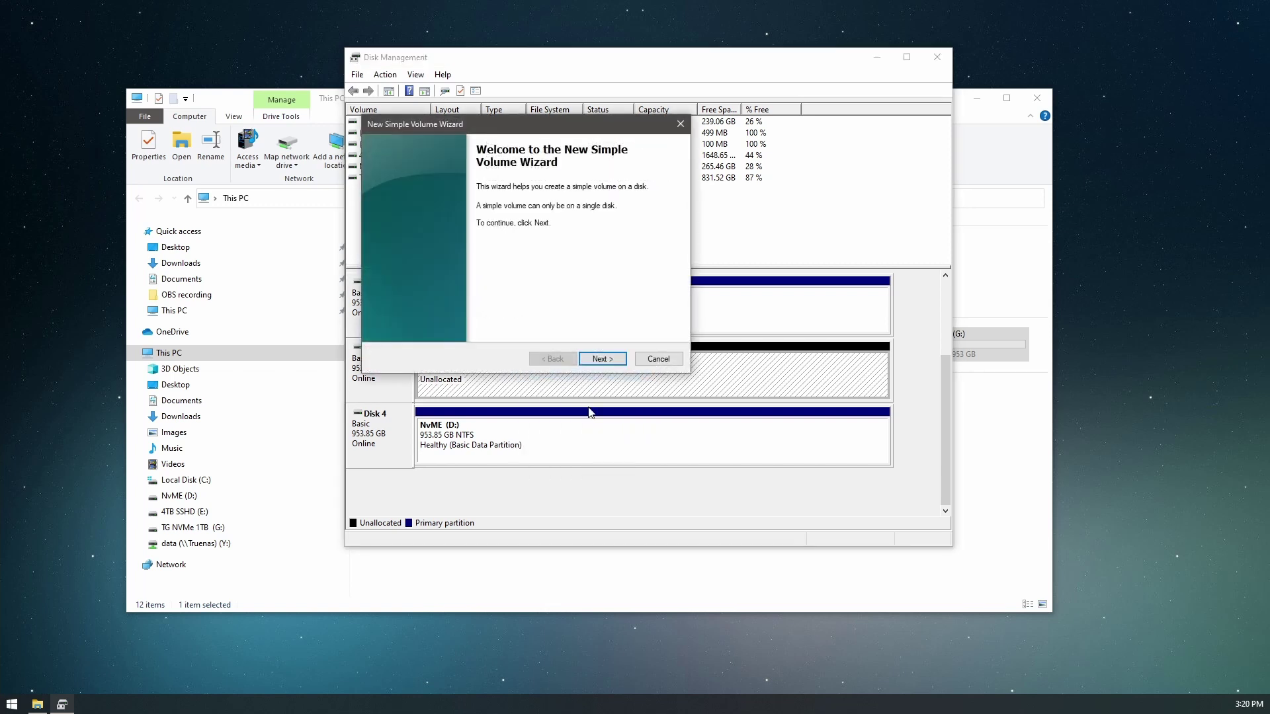
# Create the volume at the full 976745 MB as NTFS drive F:, labelled 'TG PCIe NVMe 1TB'
pyautogui.click(589, 362)
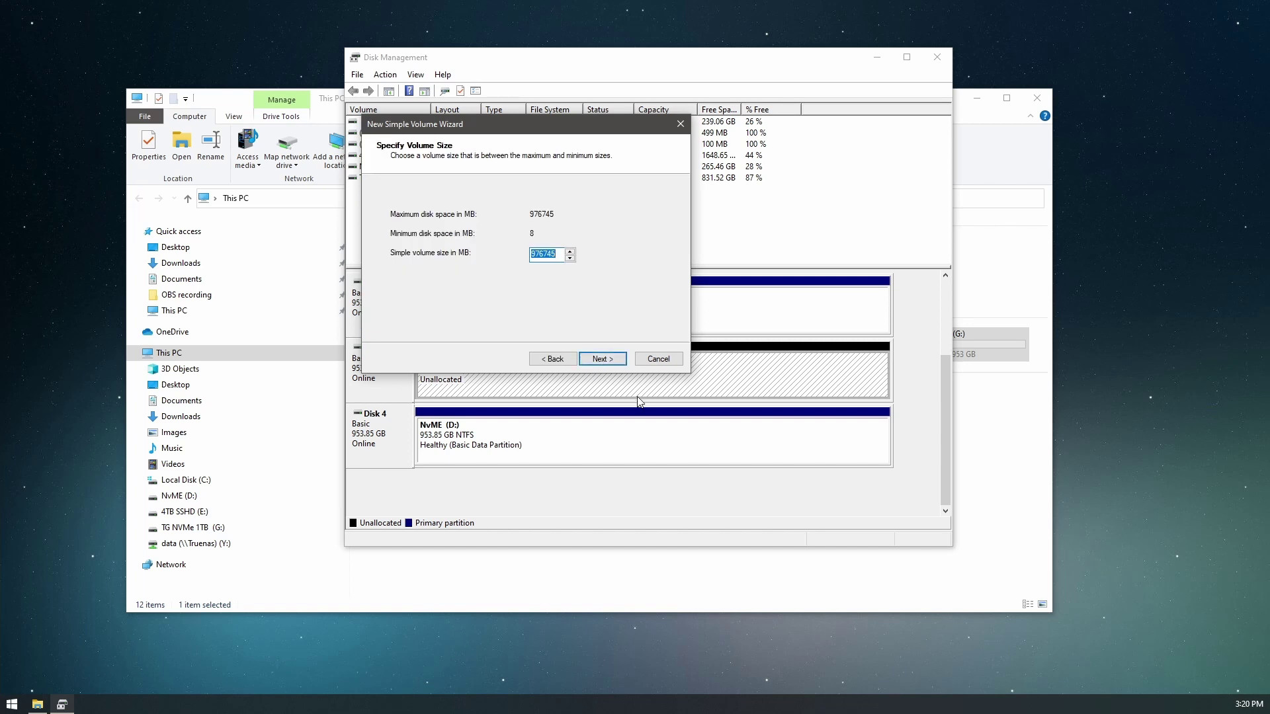
pyautogui.click(598, 360)
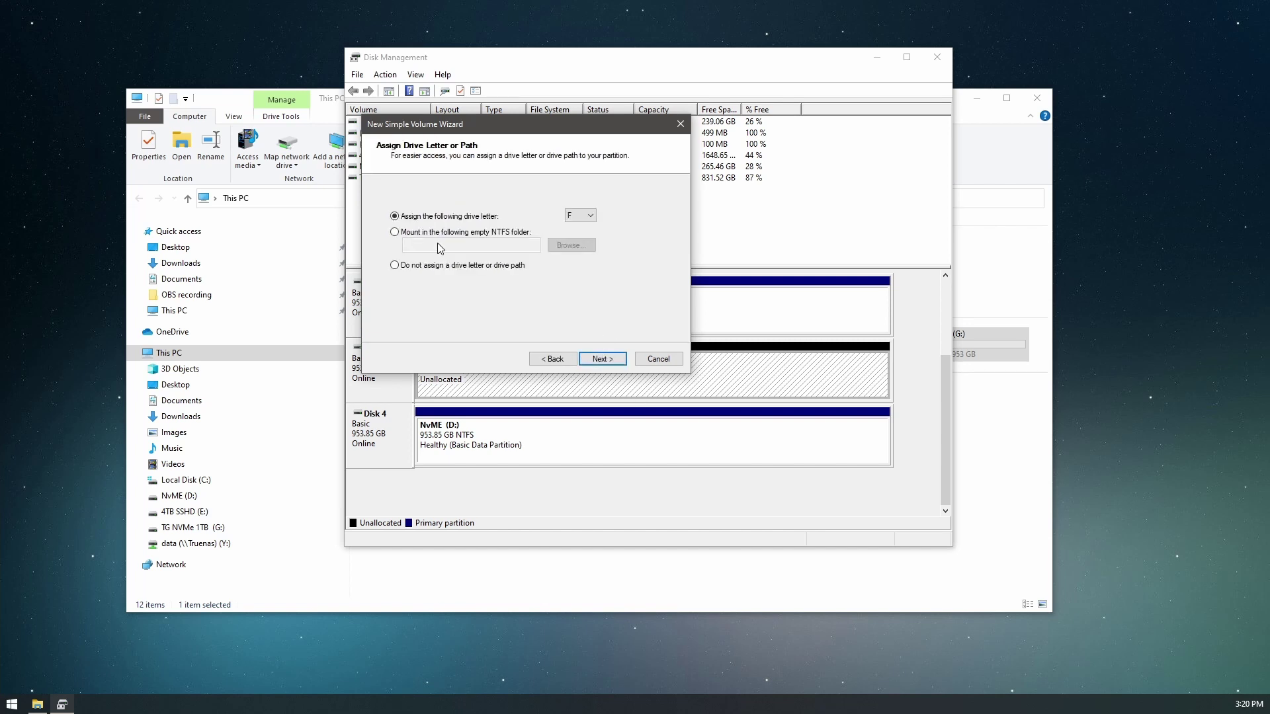
pyautogui.click(603, 359)
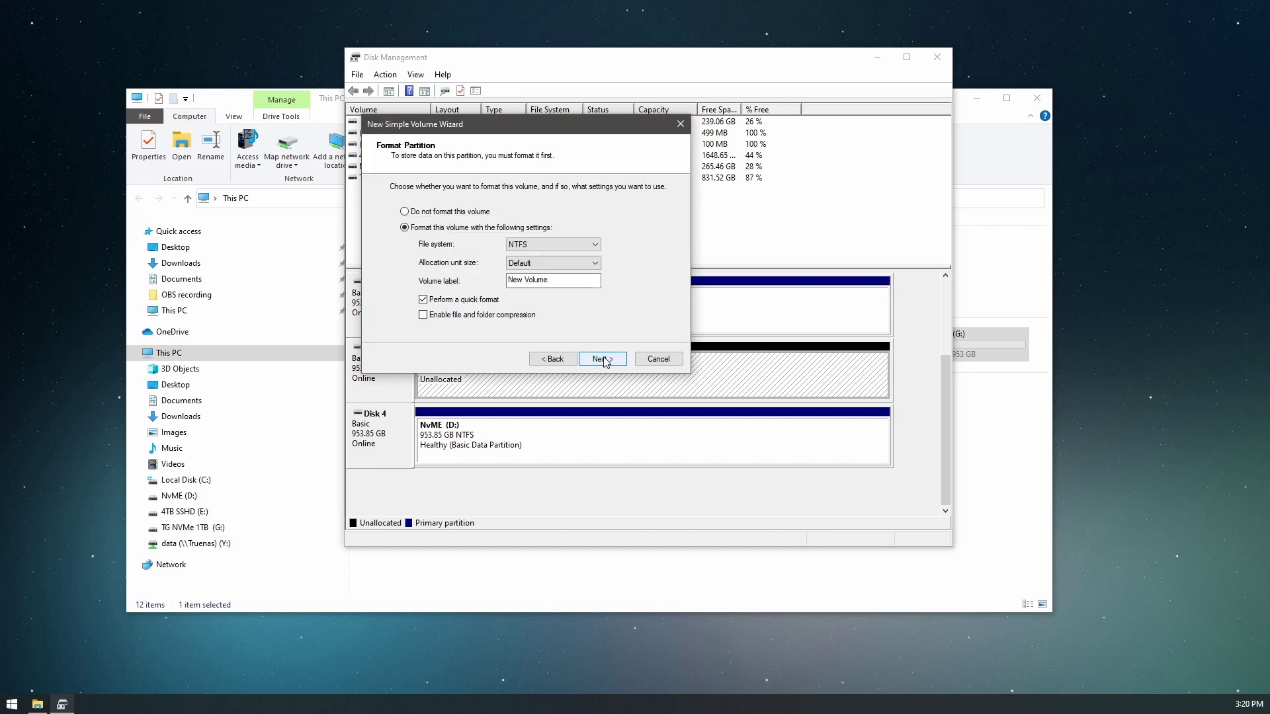
pyautogui.moveTo(574, 281); pyautogui.dragTo(508, 281)
pyautogui.press('BackSpace')
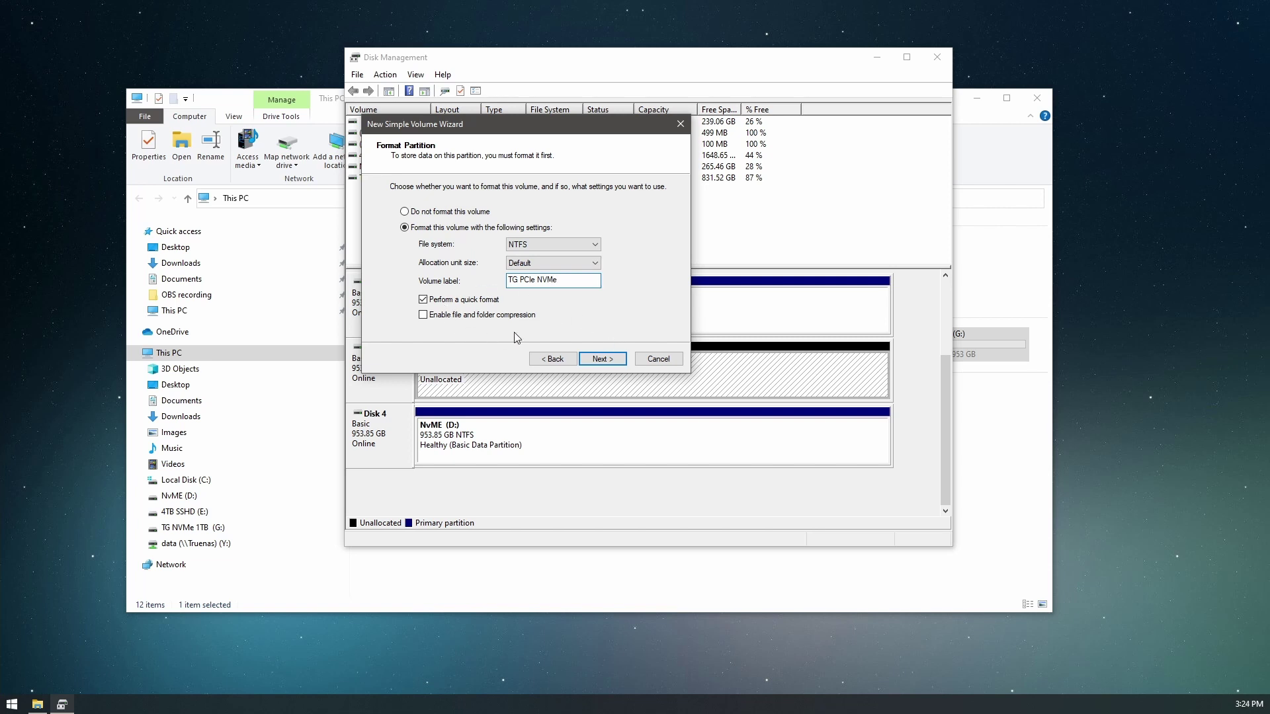
pyautogui.click(602, 358)
pyautogui.click(554, 358)
pyautogui.click(608, 359)
pyautogui.click(602, 359)
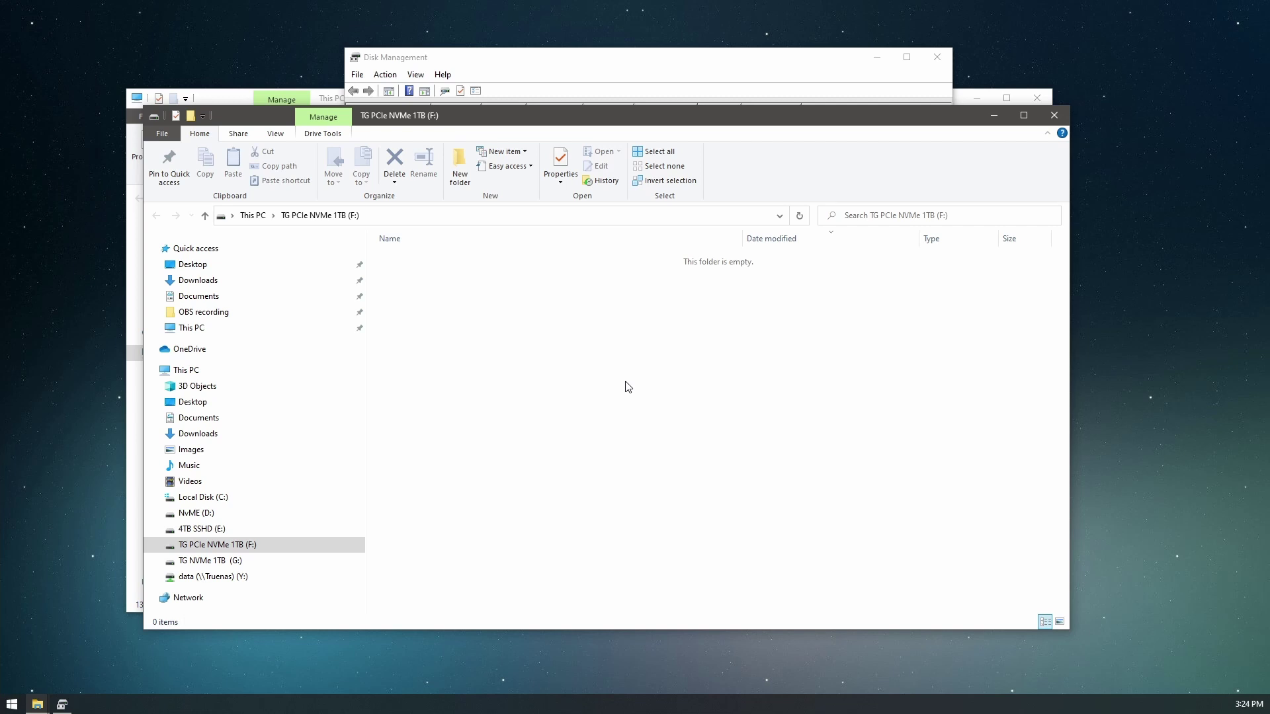
# Minimize Disk Management and copy Windows2016_SERVER_OEM_X64FRE_EN-US.ISO into the F: drive window
pyautogui.click(890, 58)
pyautogui.click(877, 57)
pyautogui.moveTo(759, 117); pyautogui.dragTo(810, 77)
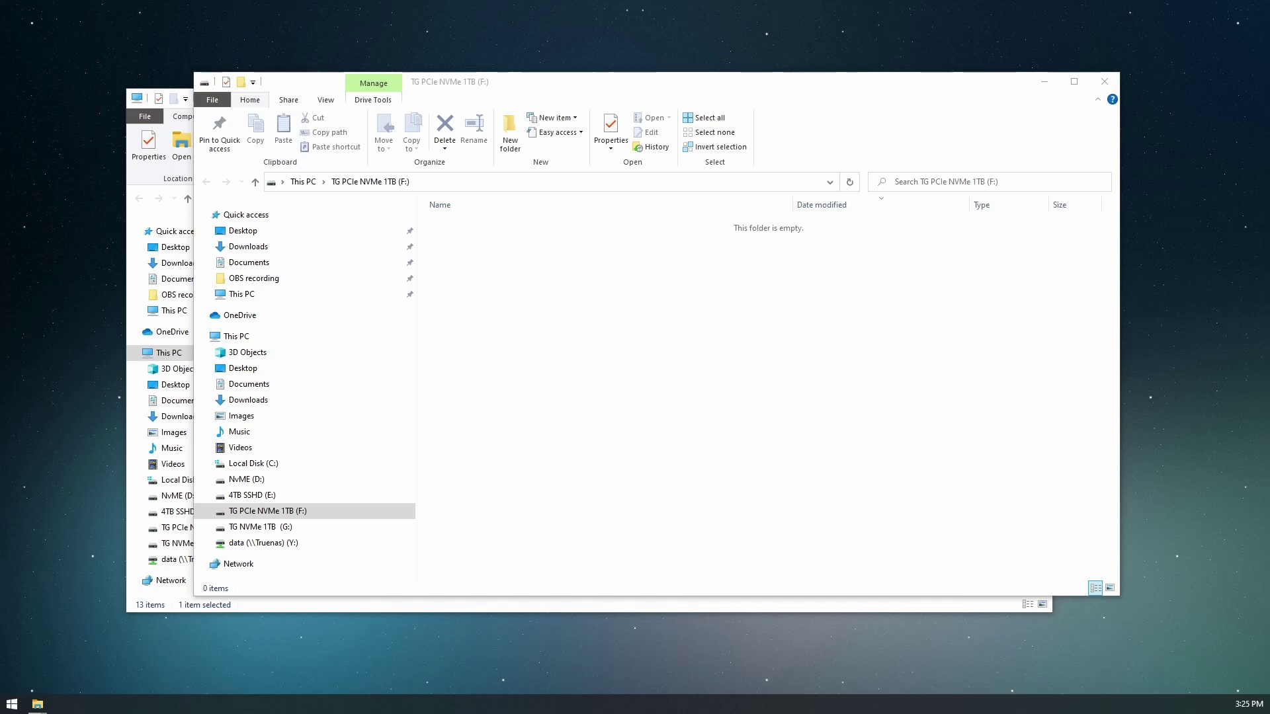
pyautogui.moveTo(628, 445); pyautogui.dragTo(659, 497)
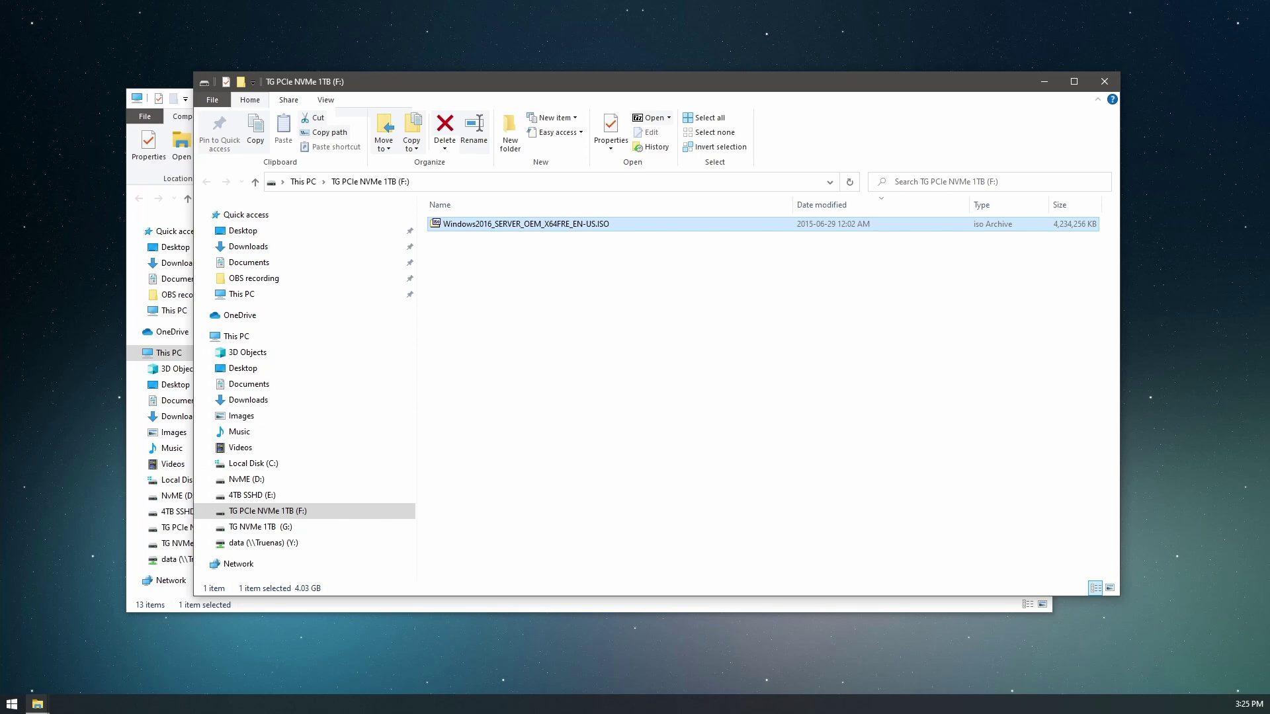
pyautogui.moveTo(627, 88); pyautogui.dragTo(1011, 121)
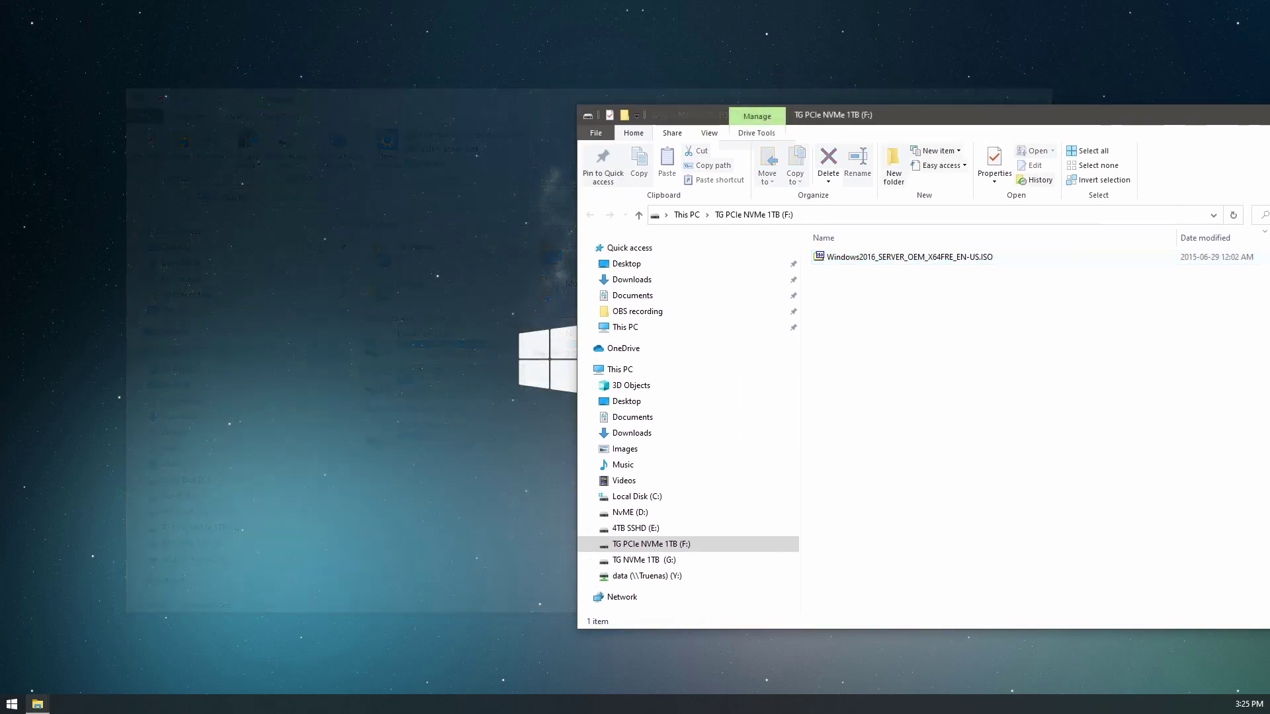
# Arrange the Explorer windows and copy the Windows Server 2016 ISO into G:\Downloads
pyautogui.press('super+e')
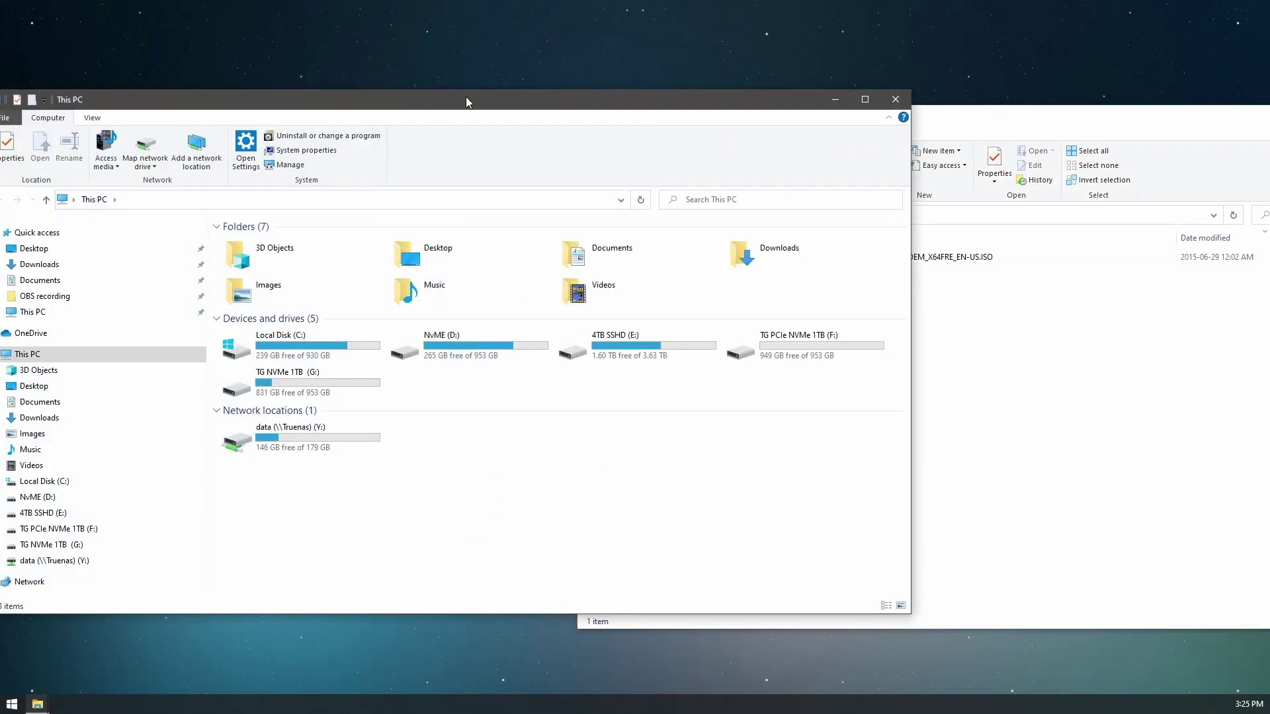
pyautogui.hotkey('alt', 'F4')
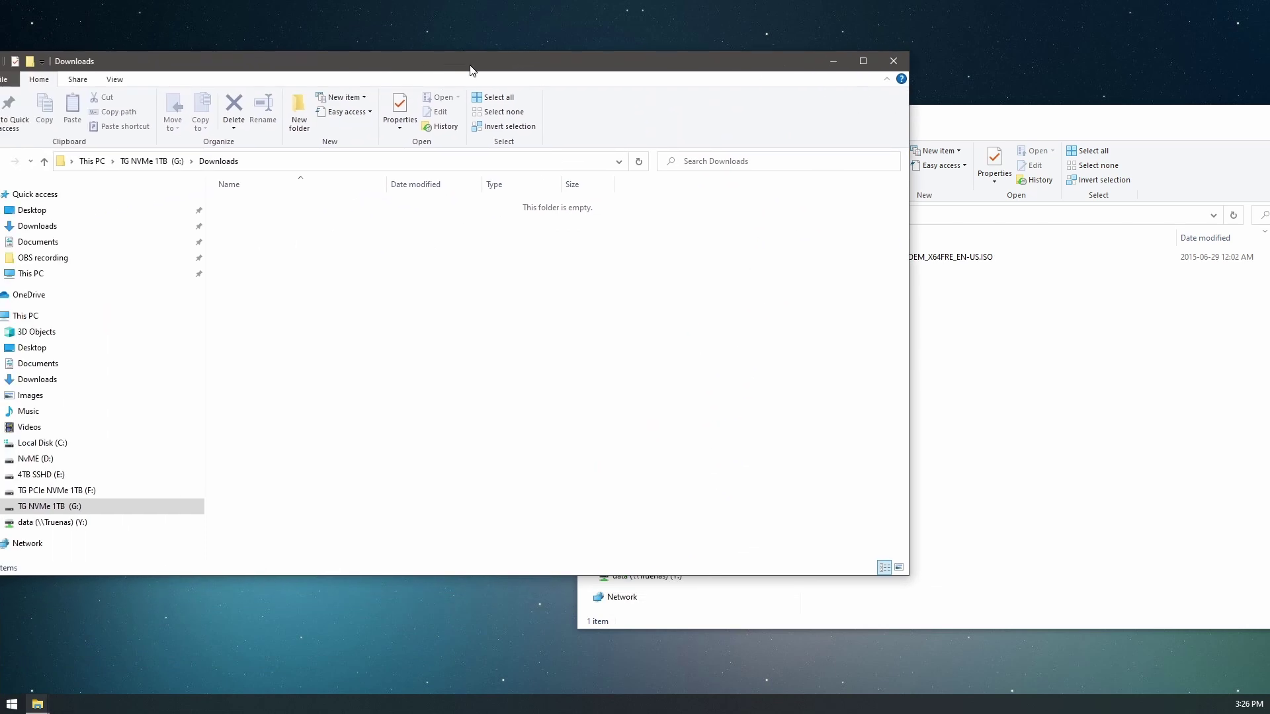
pyautogui.moveTo(470, 68); pyautogui.dragTo(542, 124)
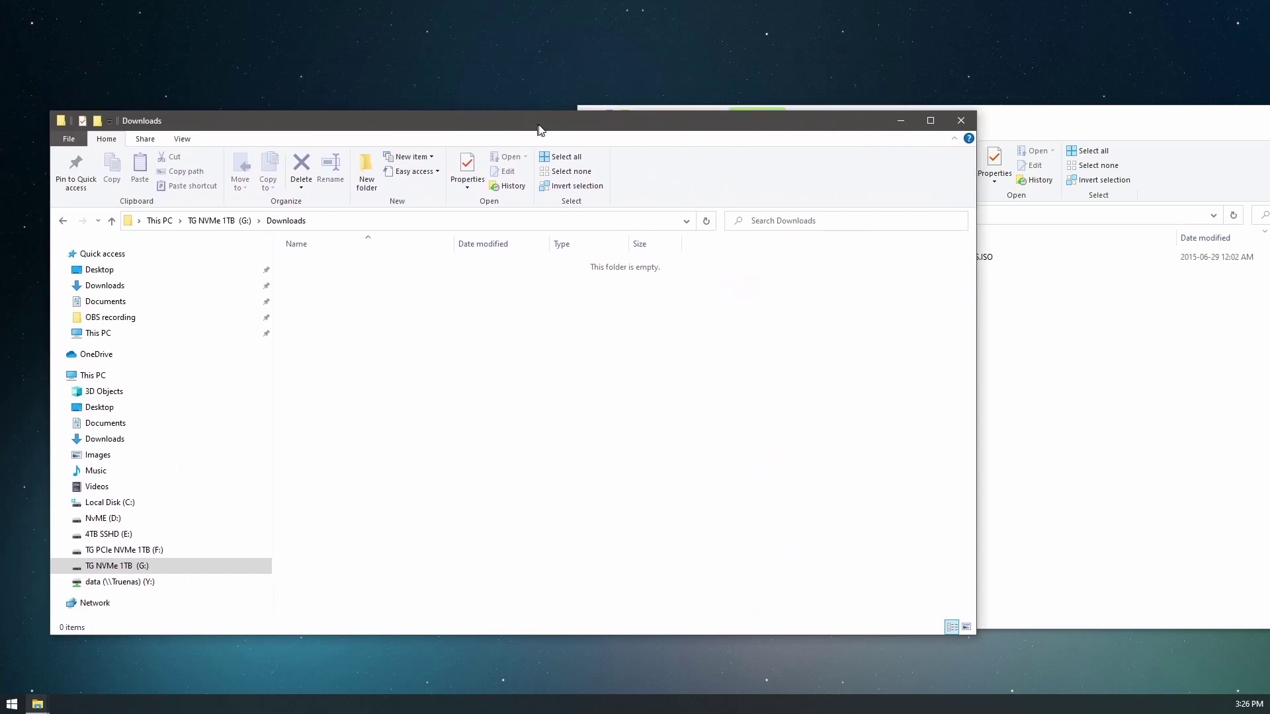
pyautogui.click(746, 224)
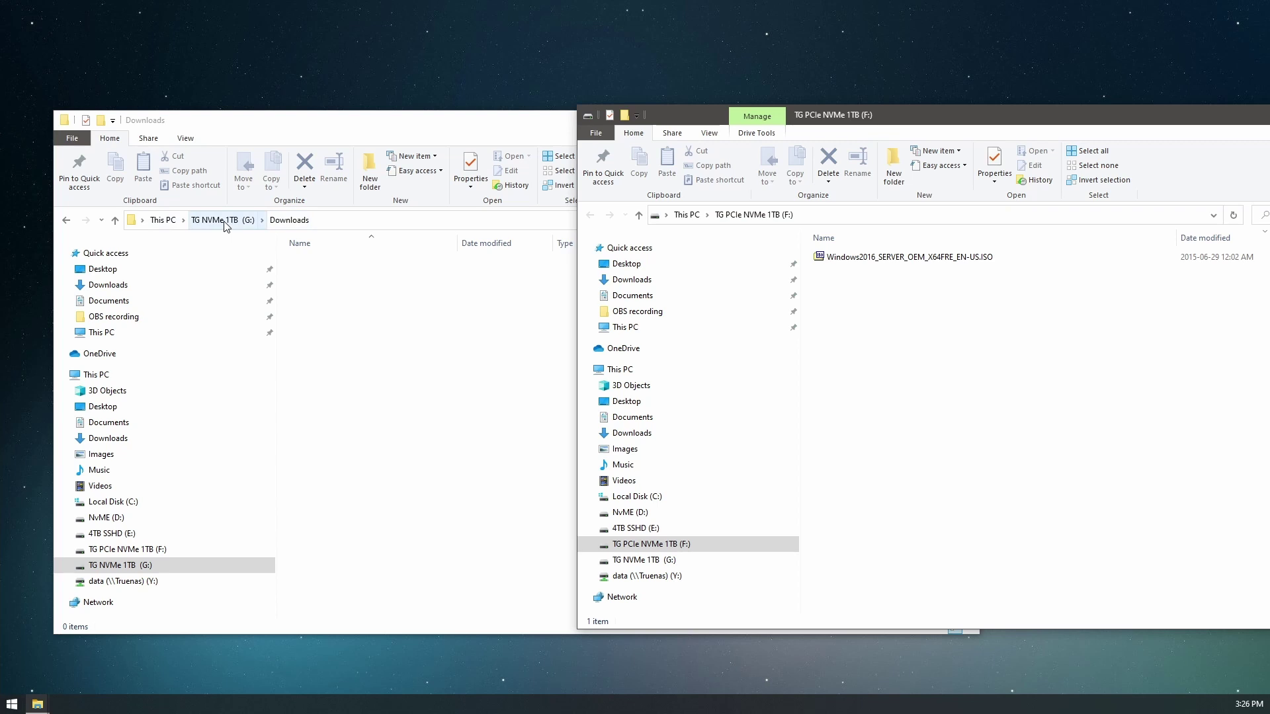
pyautogui.moveTo(837, 258); pyautogui.dragTo(469, 338)
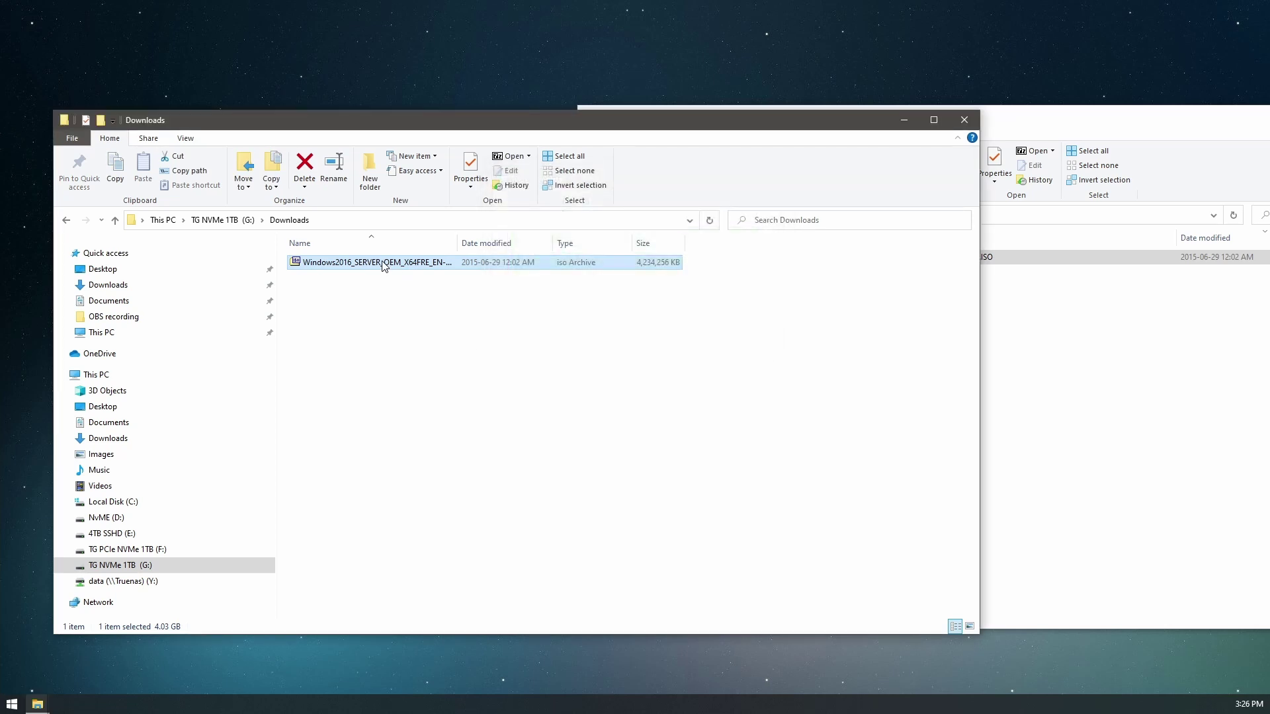
# Clear the F: drive, then copy the Windows Server 2016 ISO from G:\Downloads onto it
pyautogui.click(1001, 329)
pyautogui.press('Delete')
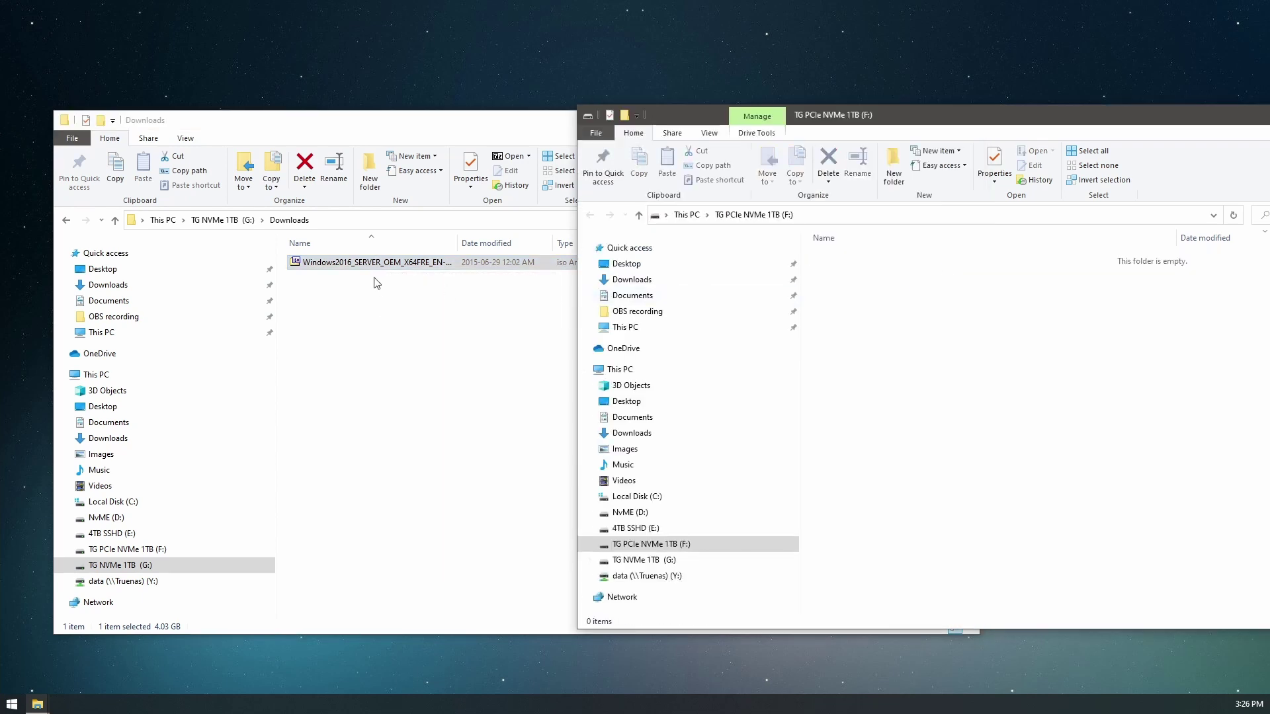
pyautogui.moveTo(380, 274); pyautogui.dragTo(970, 361)
pyautogui.click(438, 360)
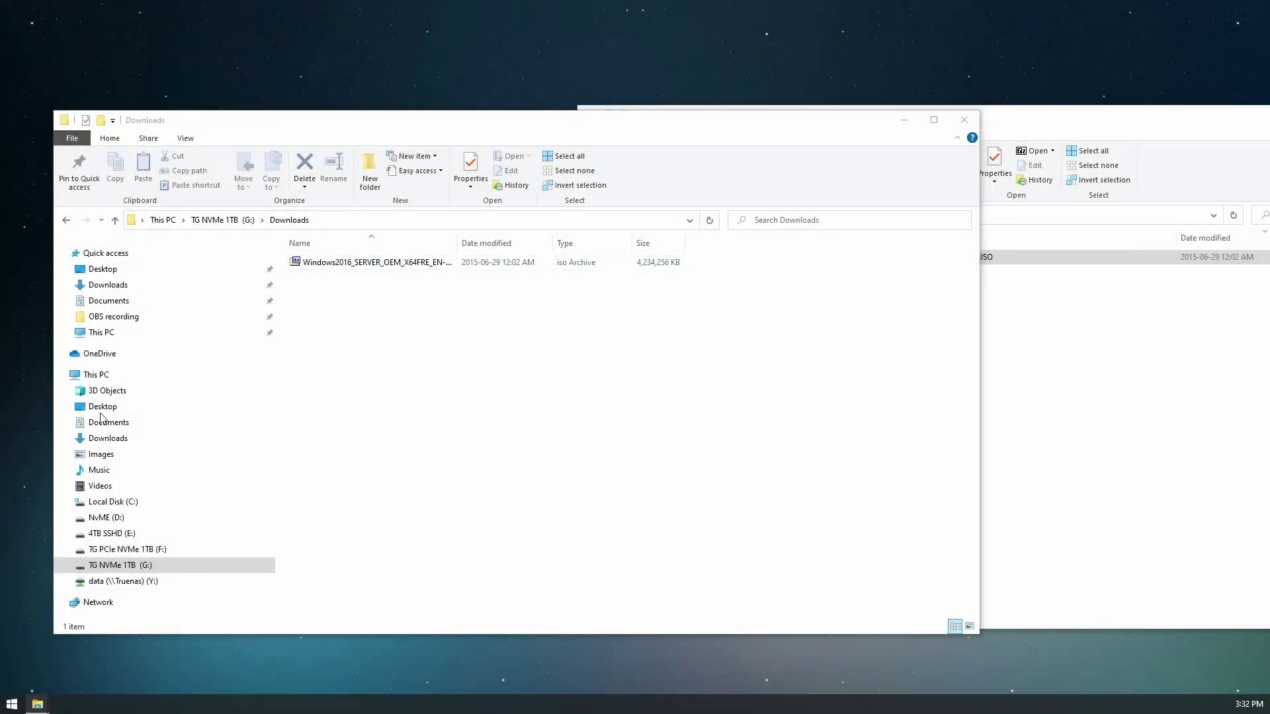
# Copy the 38.9 GB LargeVideo File.mp4 from the desktop into G:\Downloads, then onto drive F:
pyautogui.moveTo(100, 416); pyautogui.dragTo(522, 398)
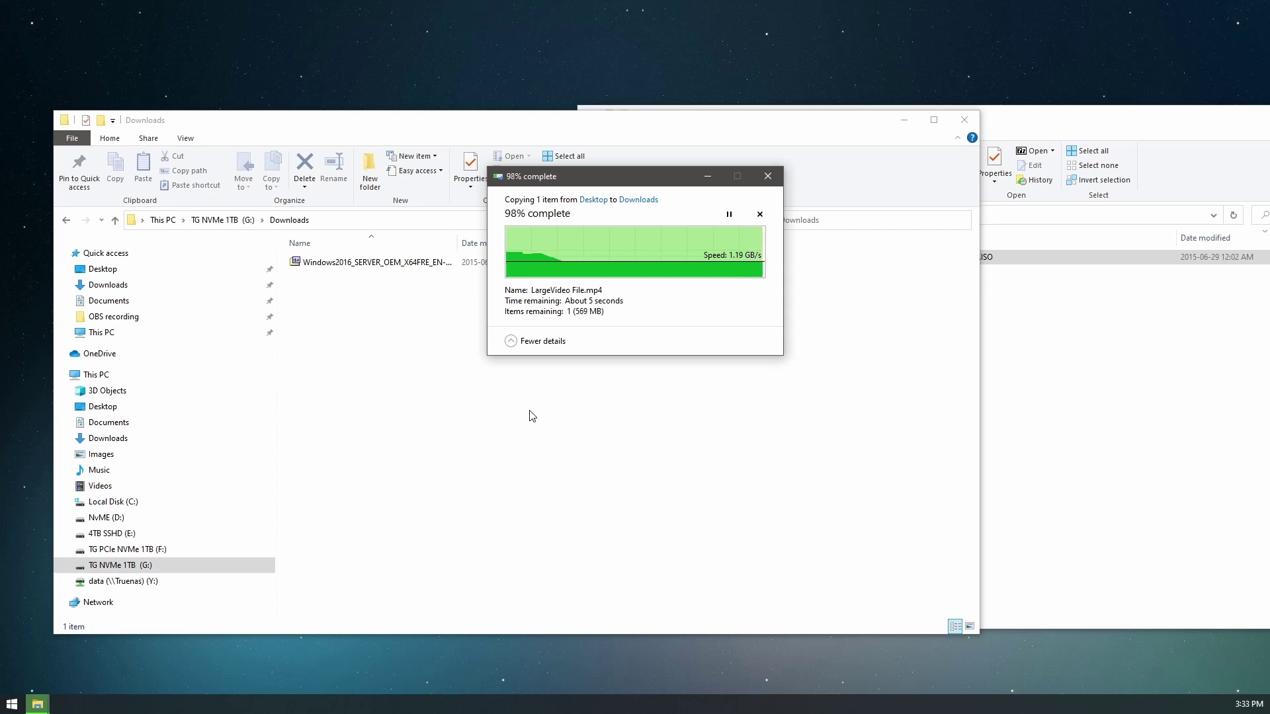
pyautogui.click(1008, 433)
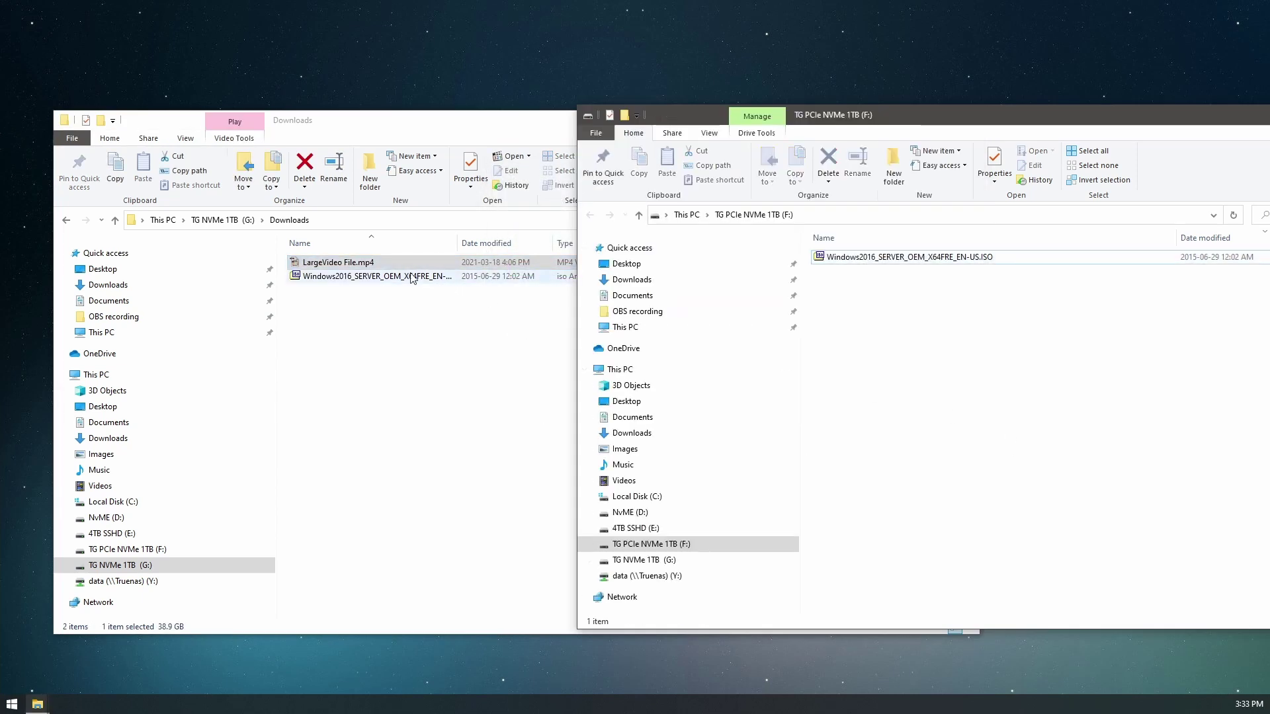
pyautogui.moveTo(337, 263); pyautogui.dragTo(947, 365)
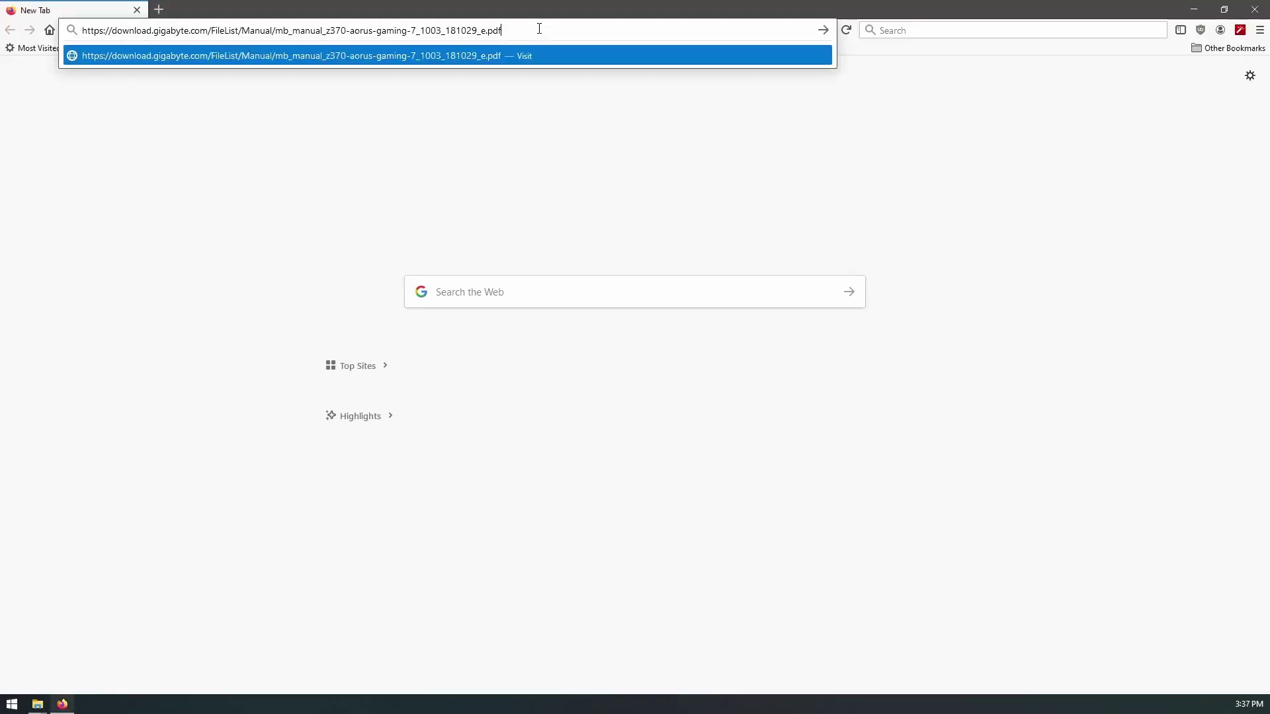
# Load the Z370 AORUS Gaming 7 manual PDF and scroll to the page 10 Product Specifications
pyautogui.press('Return')
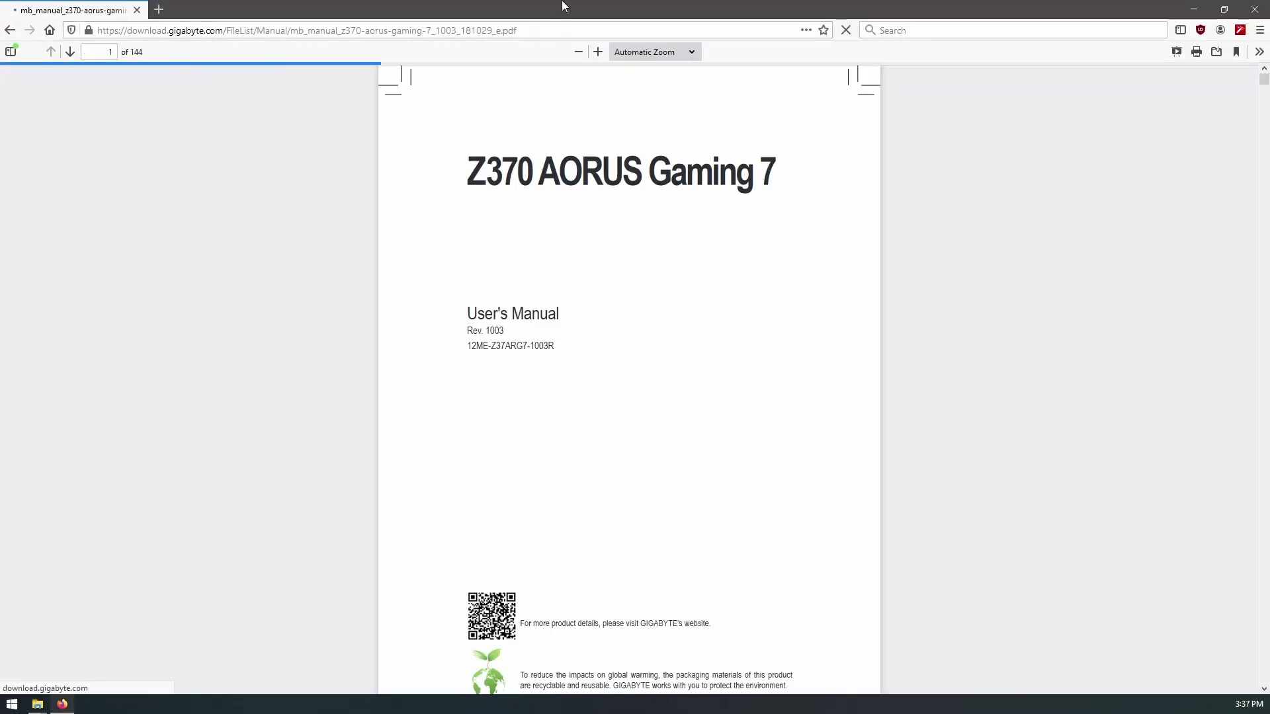
pyautogui.scroll(-5, 558, 369)
pyautogui.scroll(-20, 559, 369)
pyautogui.scroll(-10, 579, 414)
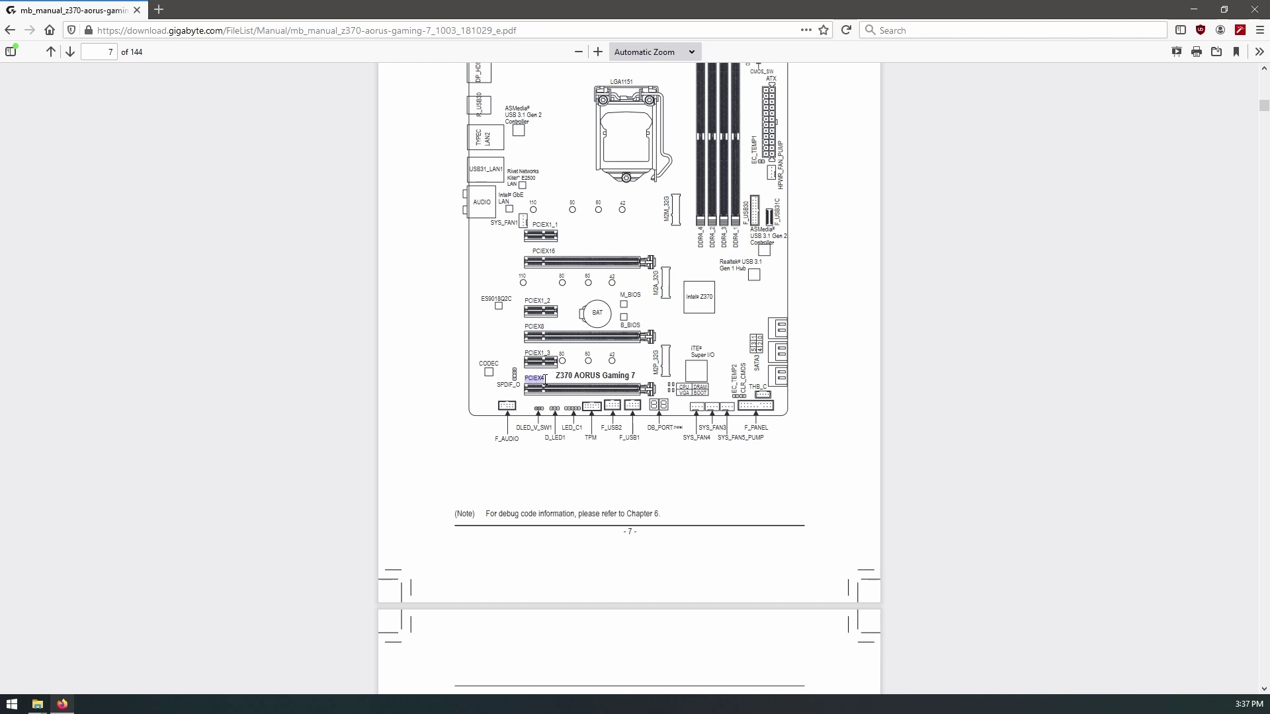
pyautogui.scroll(-20, 545, 379)
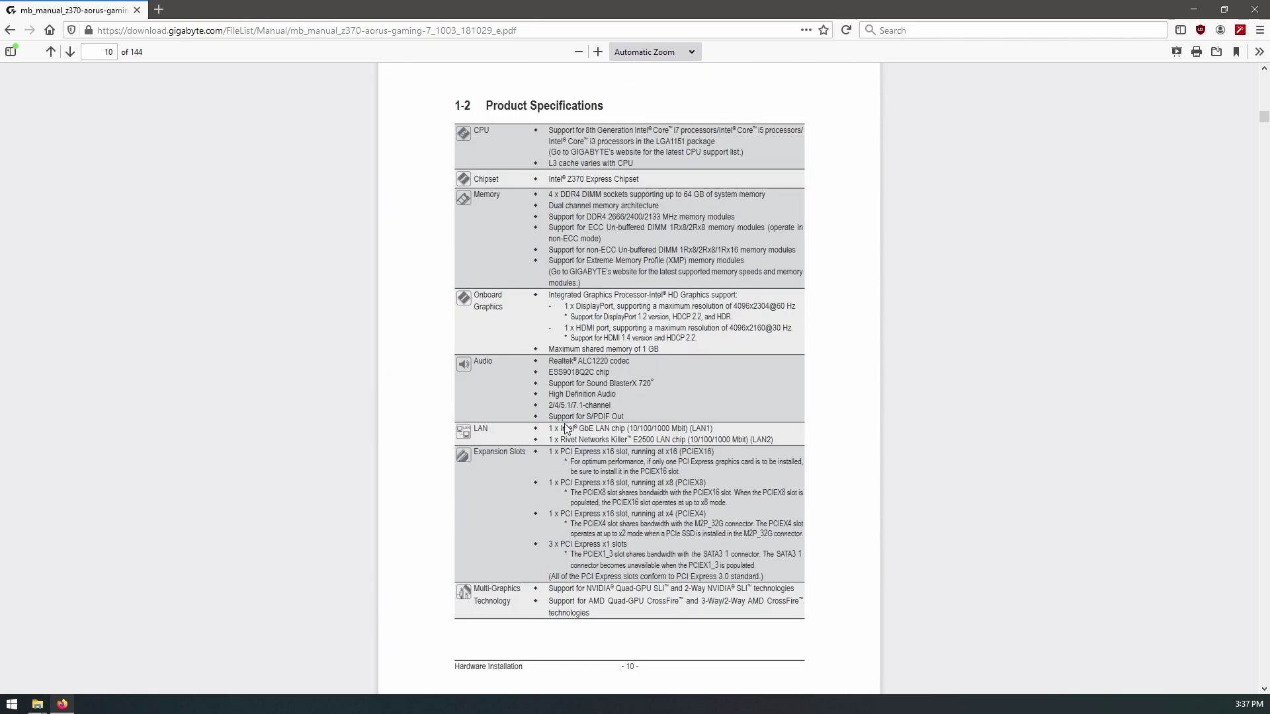
pyautogui.scroll(-3, 563, 440)
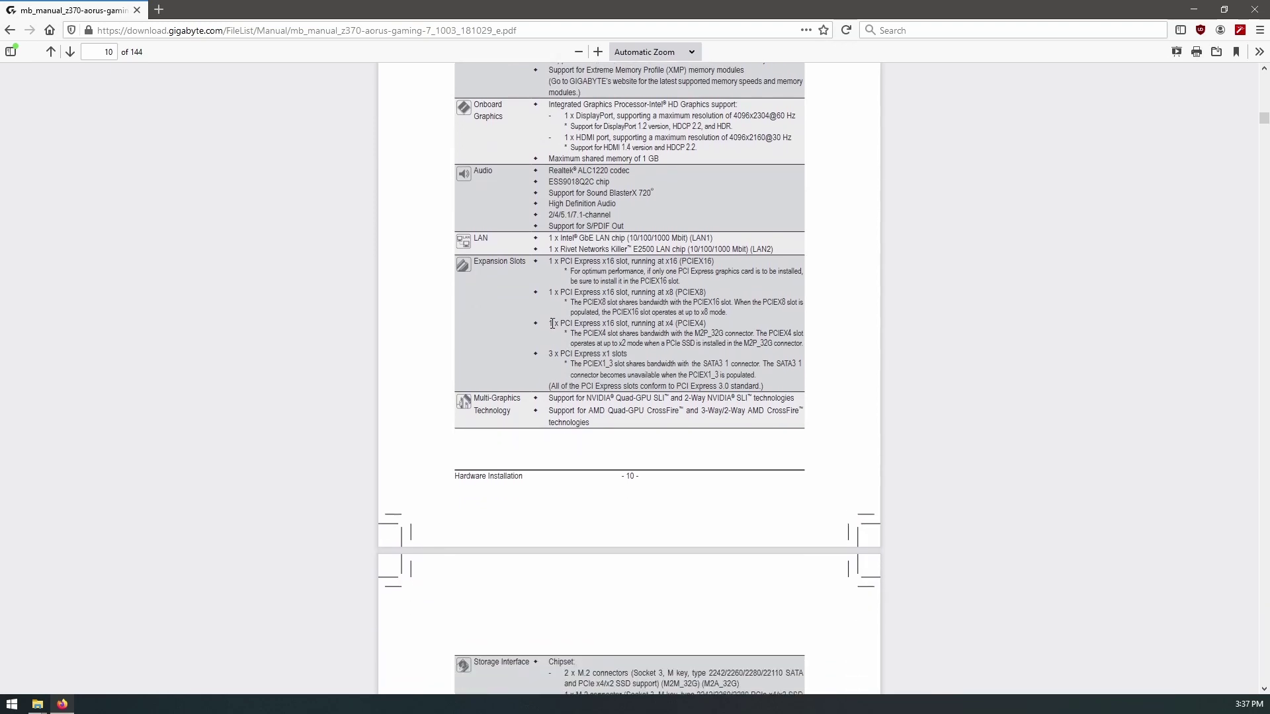
# Highlight the notes that PCIEX4 shares bandwidth with M2P_32G and drops to x2, then close Firefox
pyautogui.moveTo(554, 323); pyautogui.dragTo(600, 322)
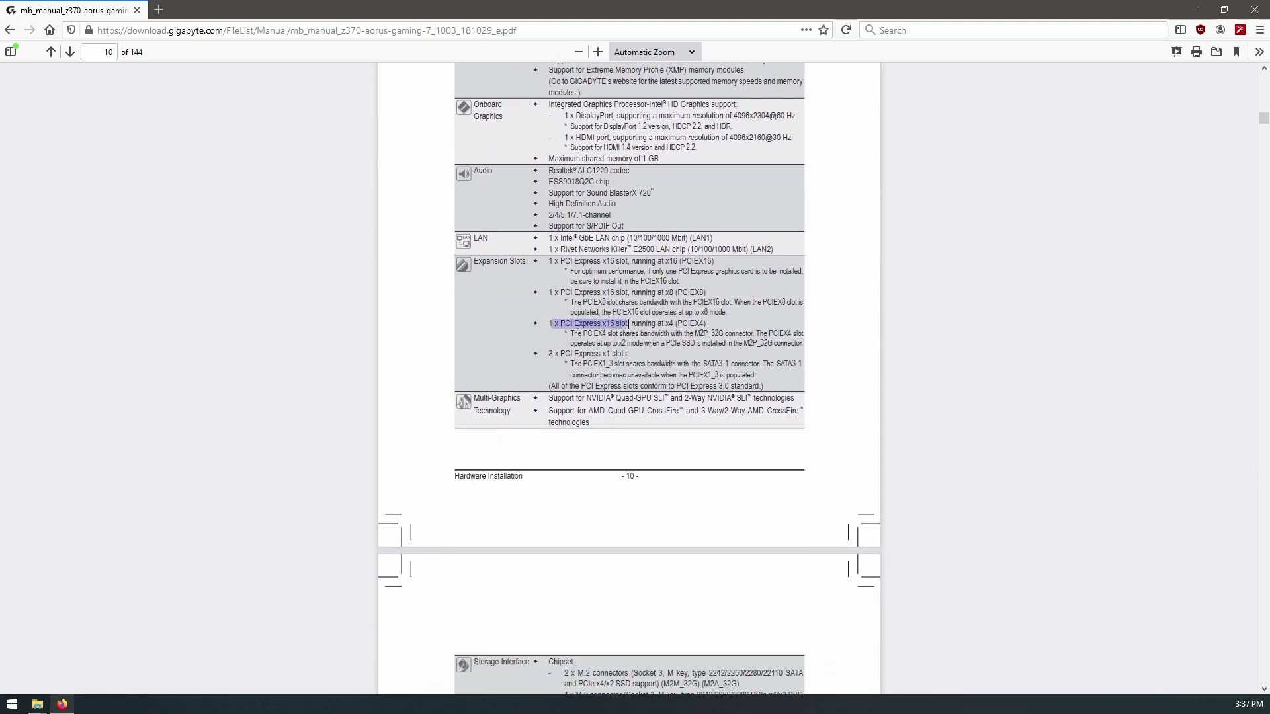
pyautogui.moveTo(647, 323); pyautogui.dragTo(687, 324)
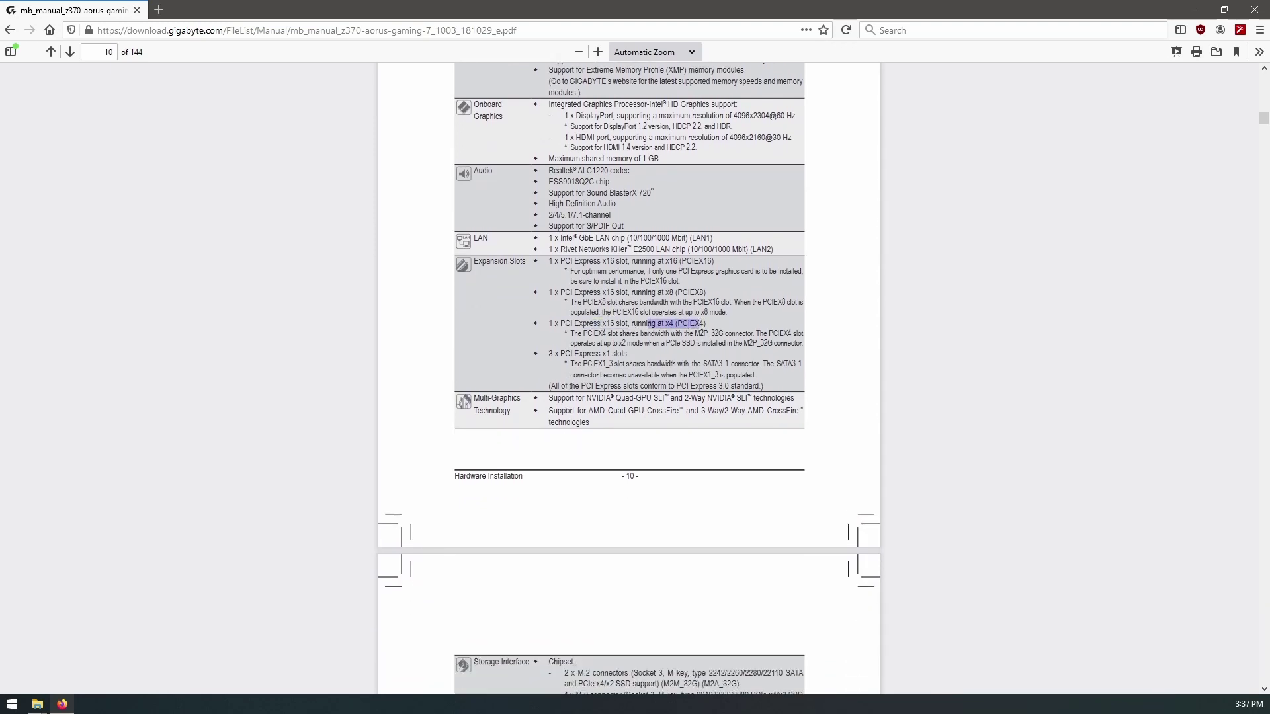
pyautogui.moveTo(570, 334); pyautogui.dragTo(707, 337)
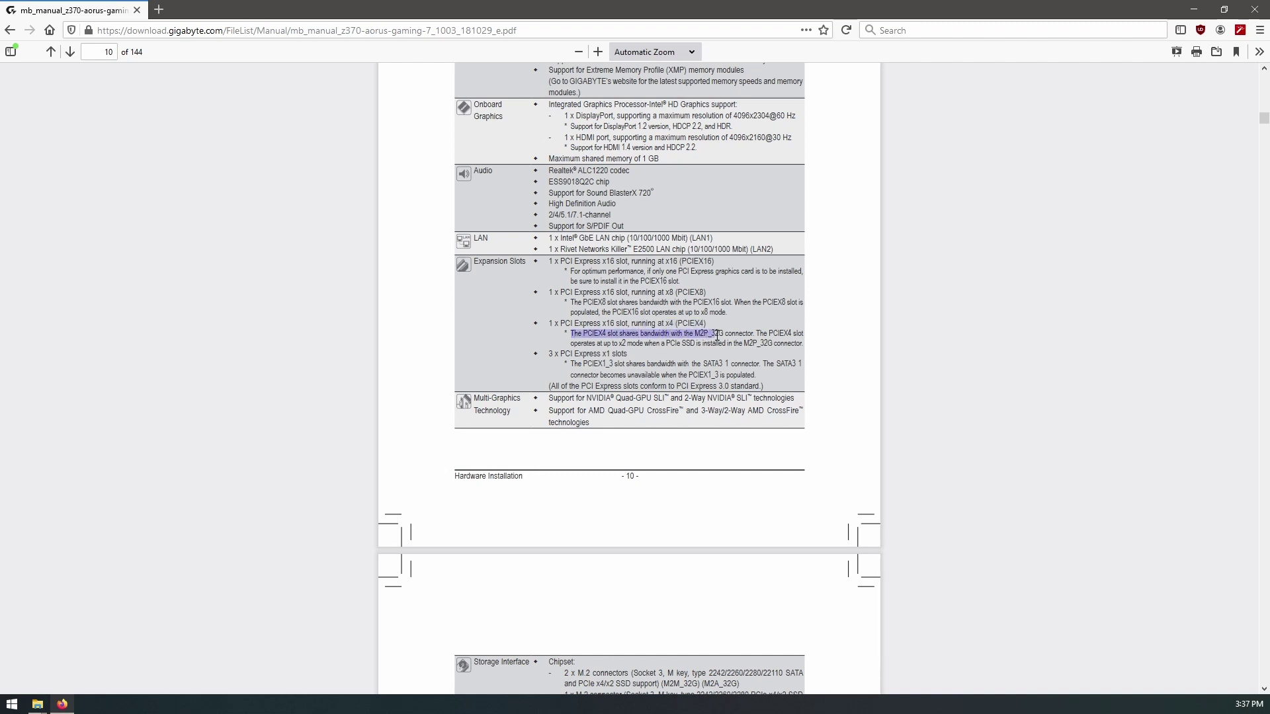
pyautogui.moveTo(757, 334); pyautogui.dragTo(799, 334)
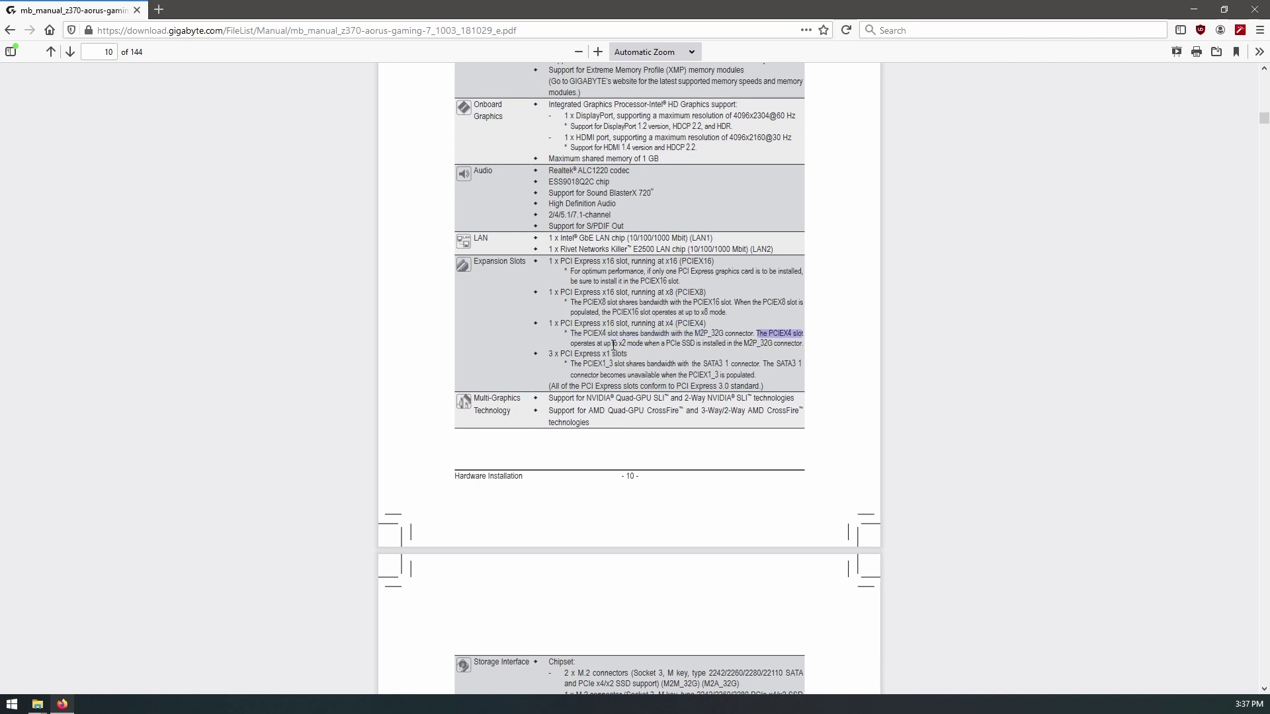
pyautogui.moveTo(613, 345); pyautogui.dragTo(743, 342)
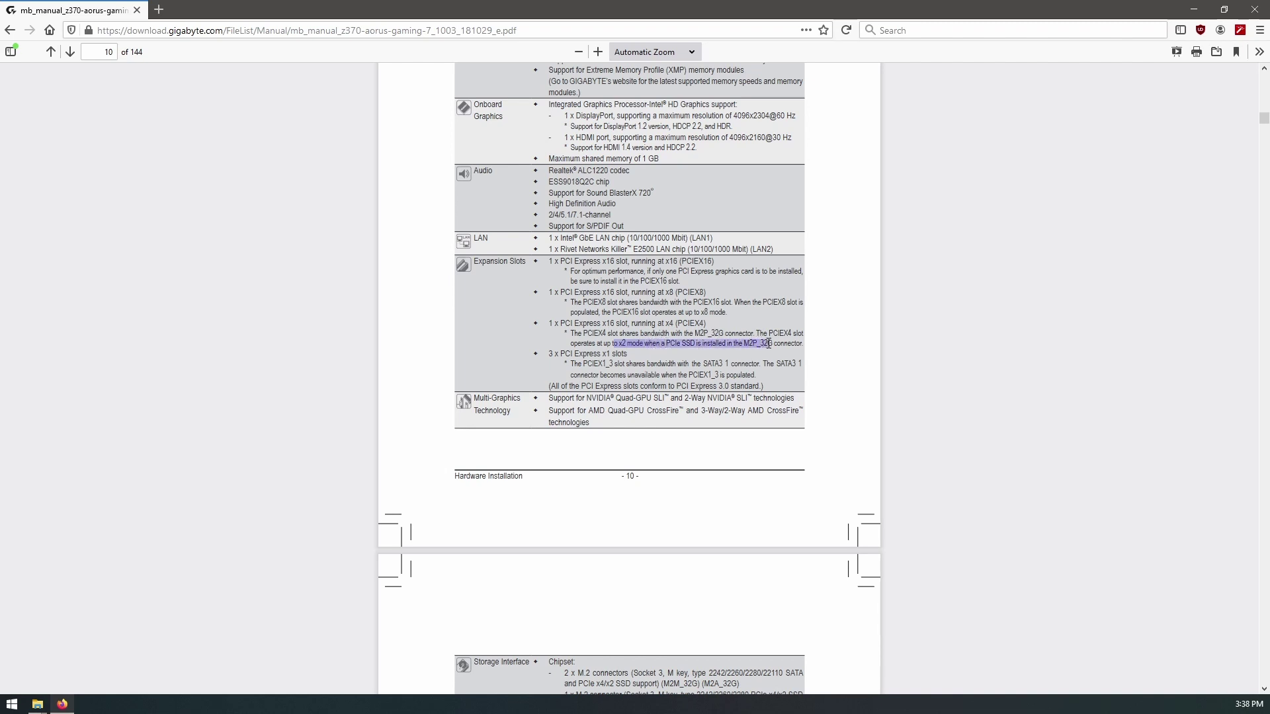
pyautogui.click(743, 343)
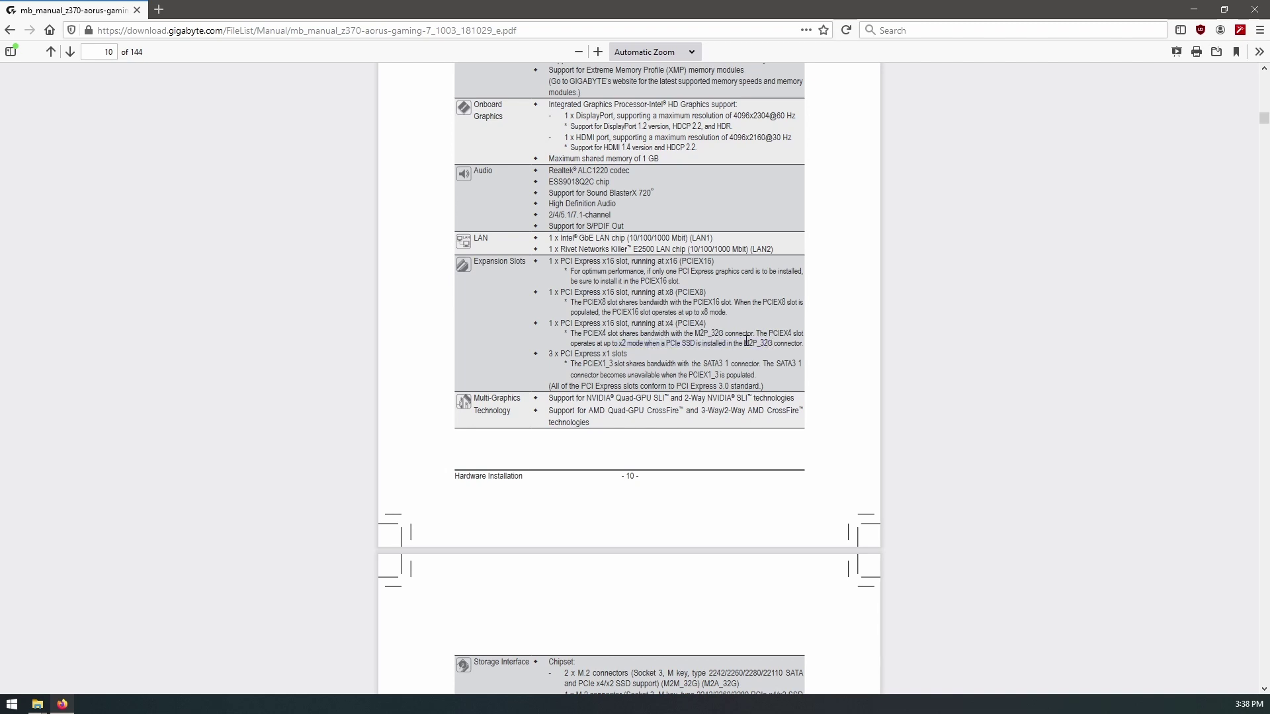
pyautogui.moveTo(744, 342); pyautogui.dragTo(770, 341)
pyautogui.scroll(-2, 755, 358)
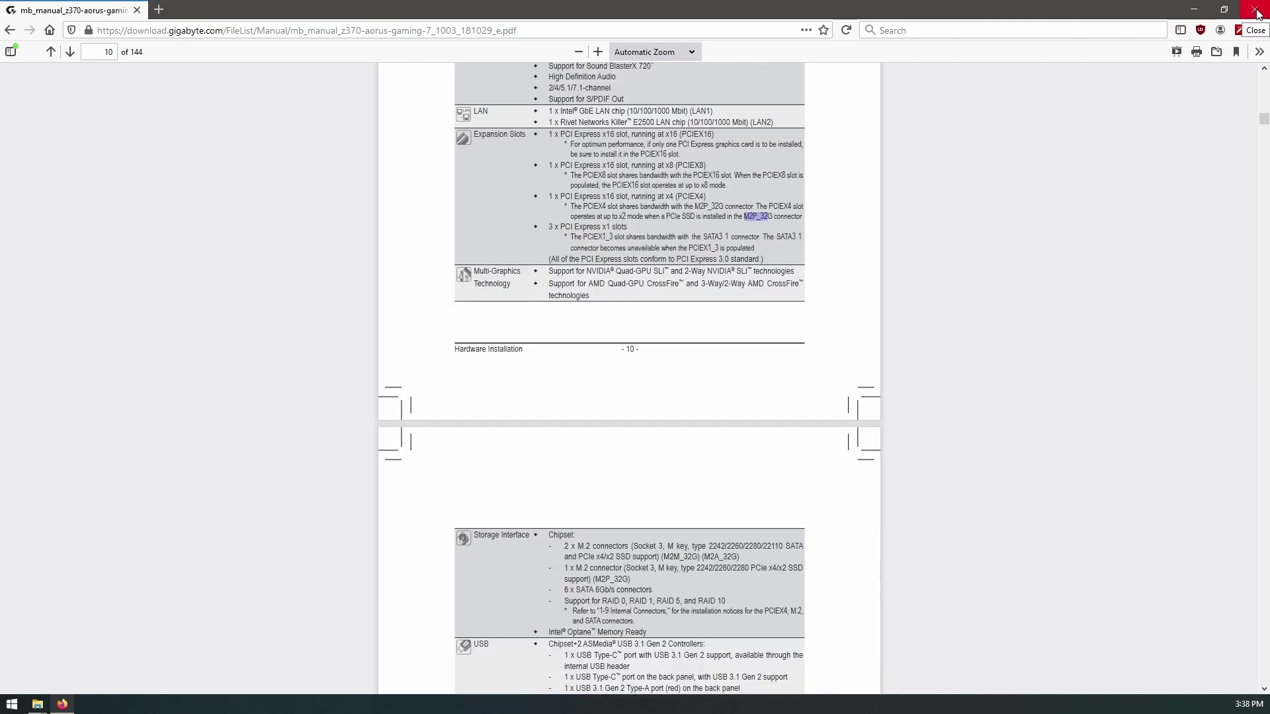
pyautogui.click(1255, 10)
# Copy LargeVideo File.mp4 from F: into G:\Downloads and add vgbx.mp4 from the desktop, skipping the duplicate
pyautogui.moveTo(860, 271); pyautogui.dragTo(326, 359)
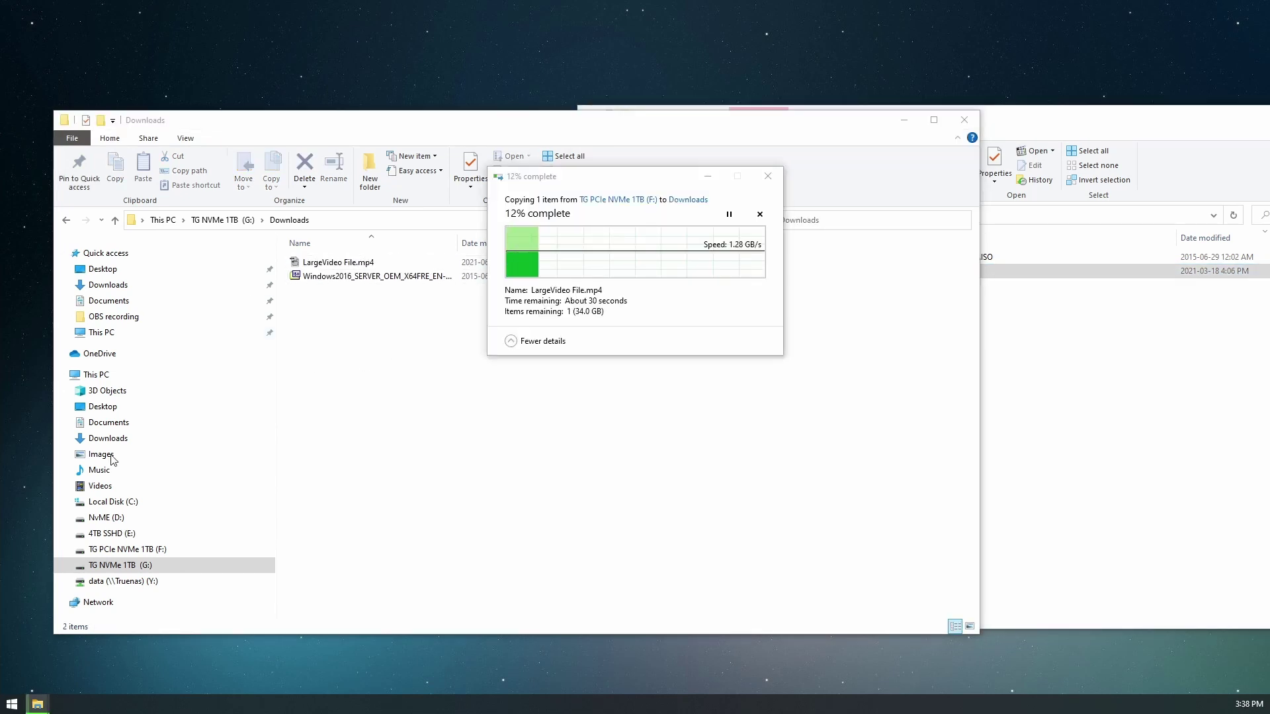
pyautogui.moveTo(207, 454); pyautogui.dragTo(787, 473)
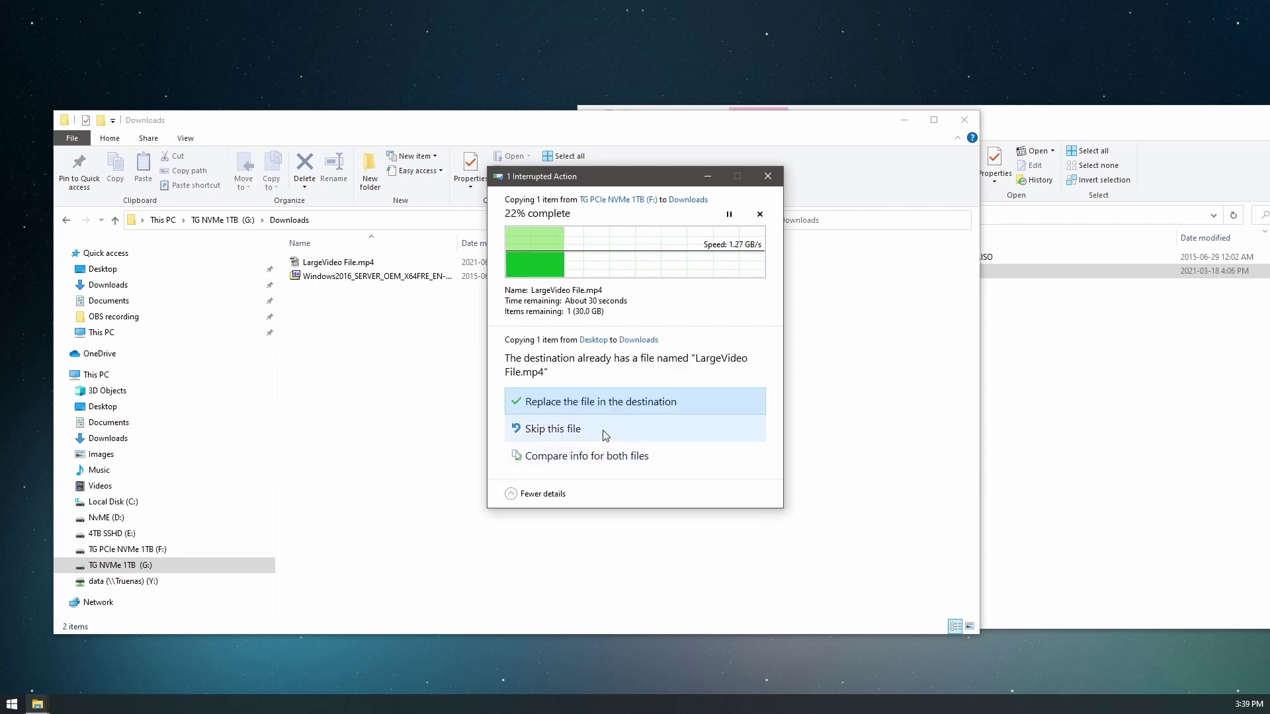
pyautogui.click(608, 458)
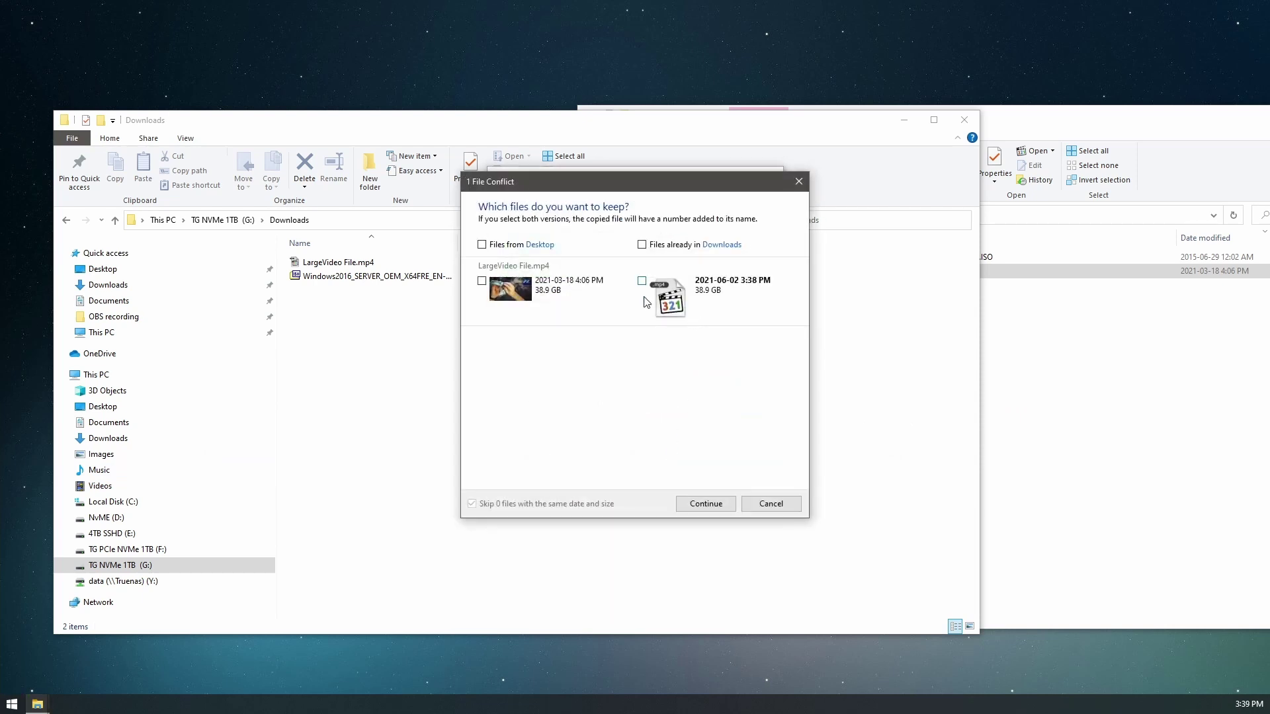
pyautogui.click(762, 503)
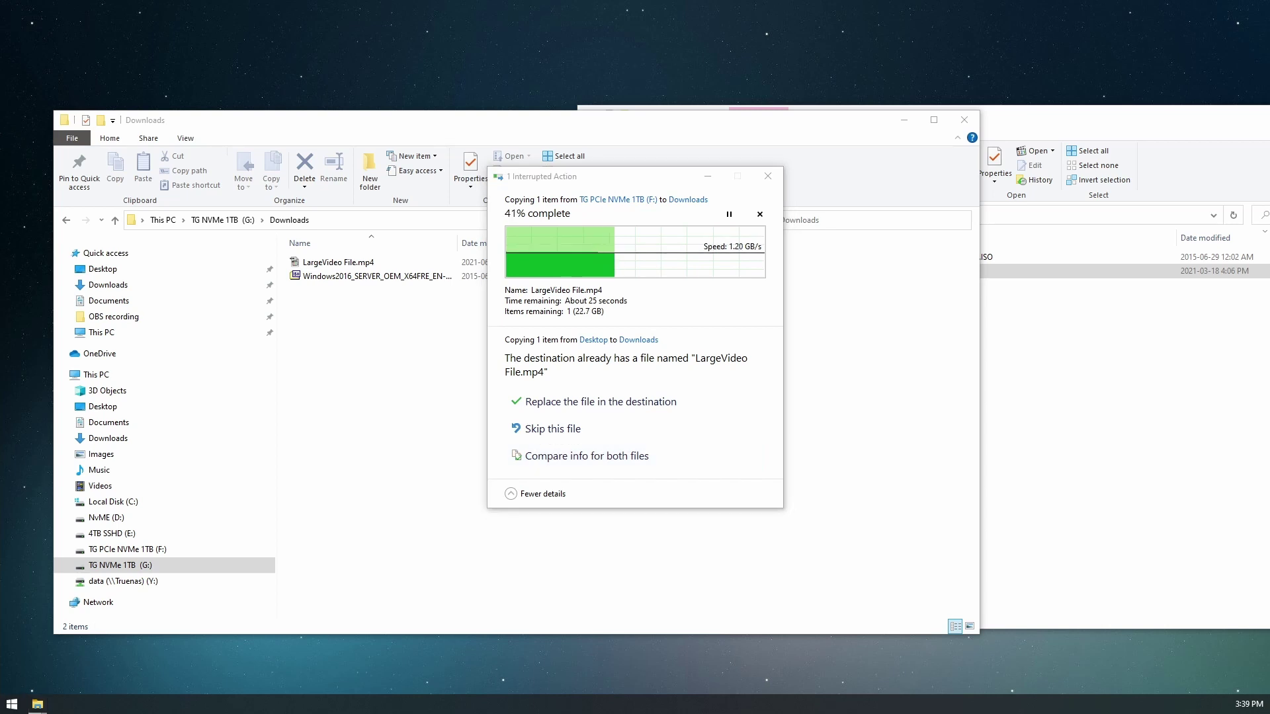
pyautogui.click(574, 432)
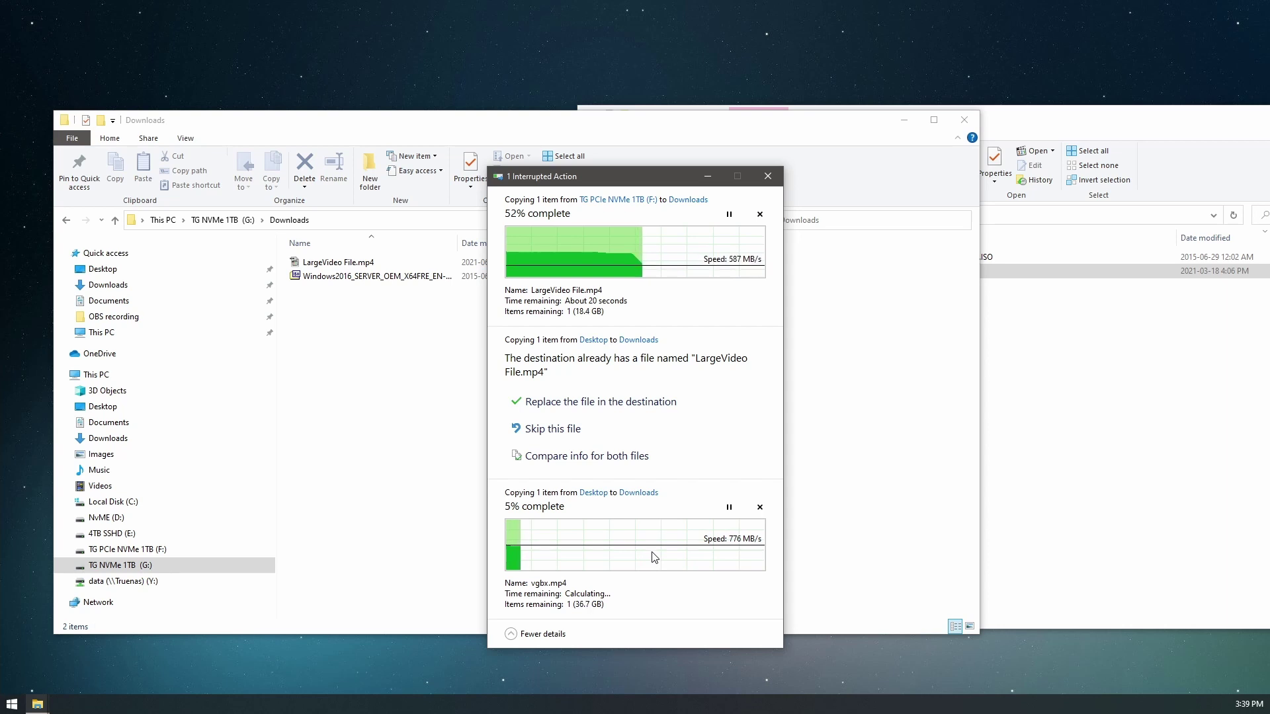